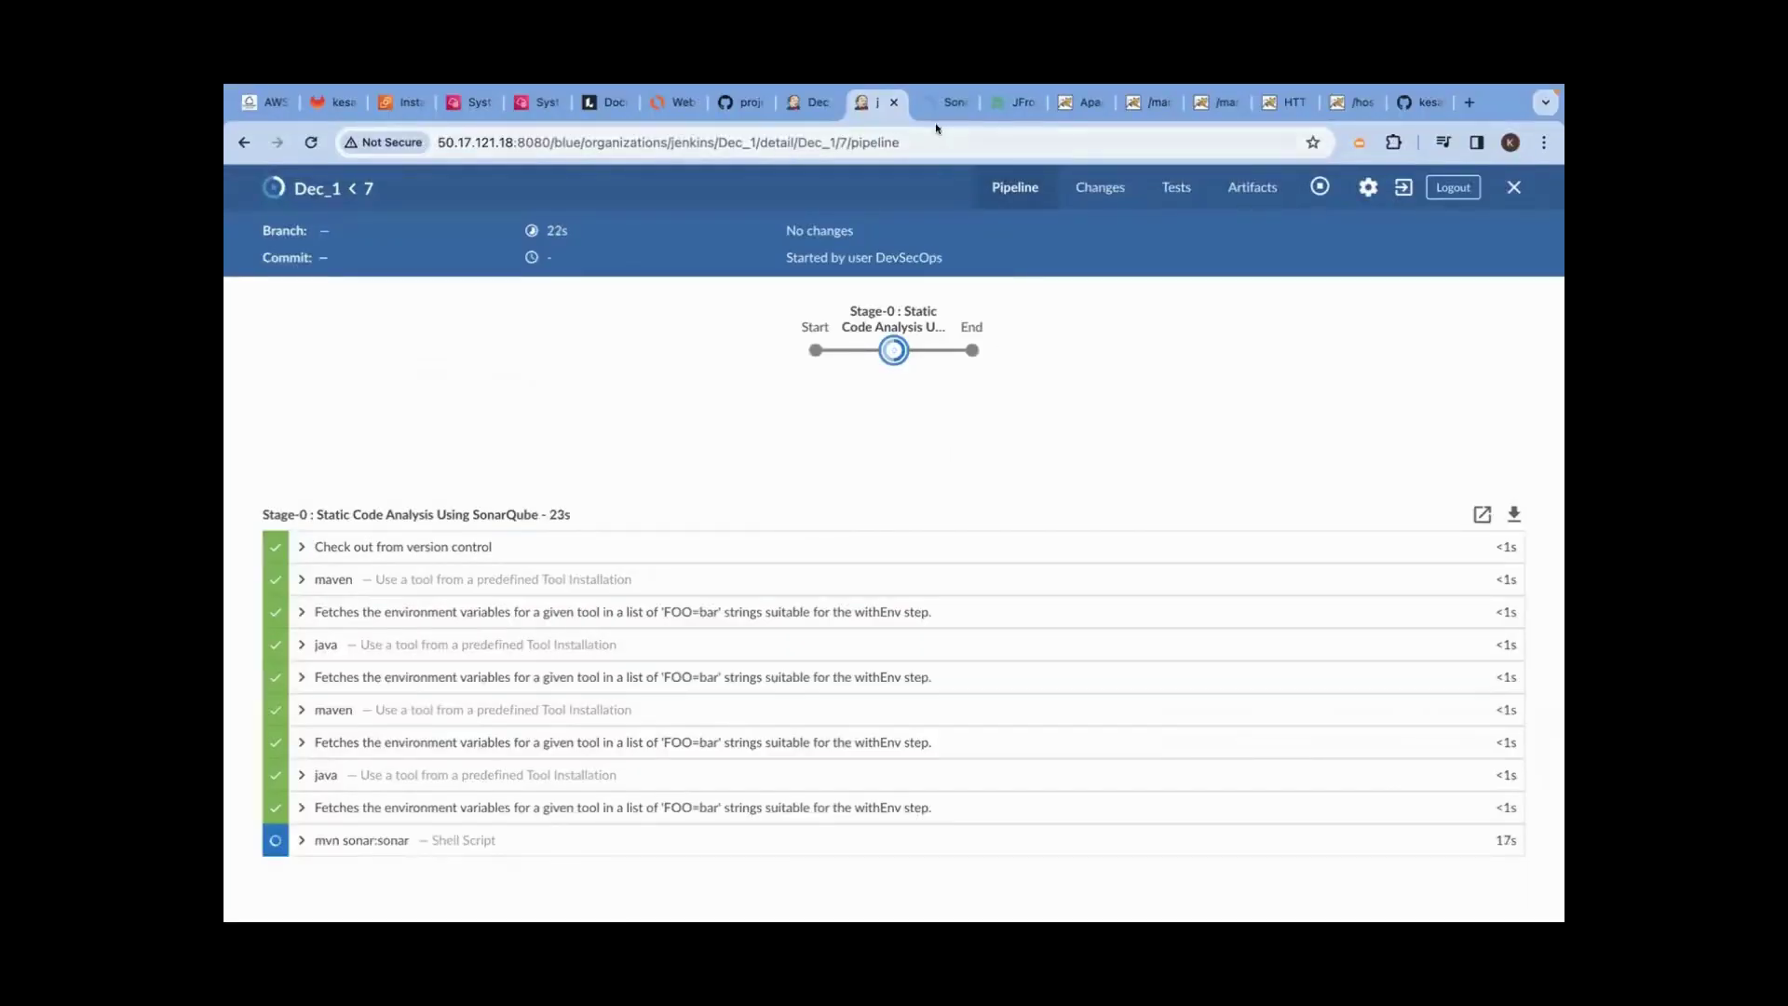
- Open the SonarQube projects list and check the analysis status of the democodescan project
click(932, 108)
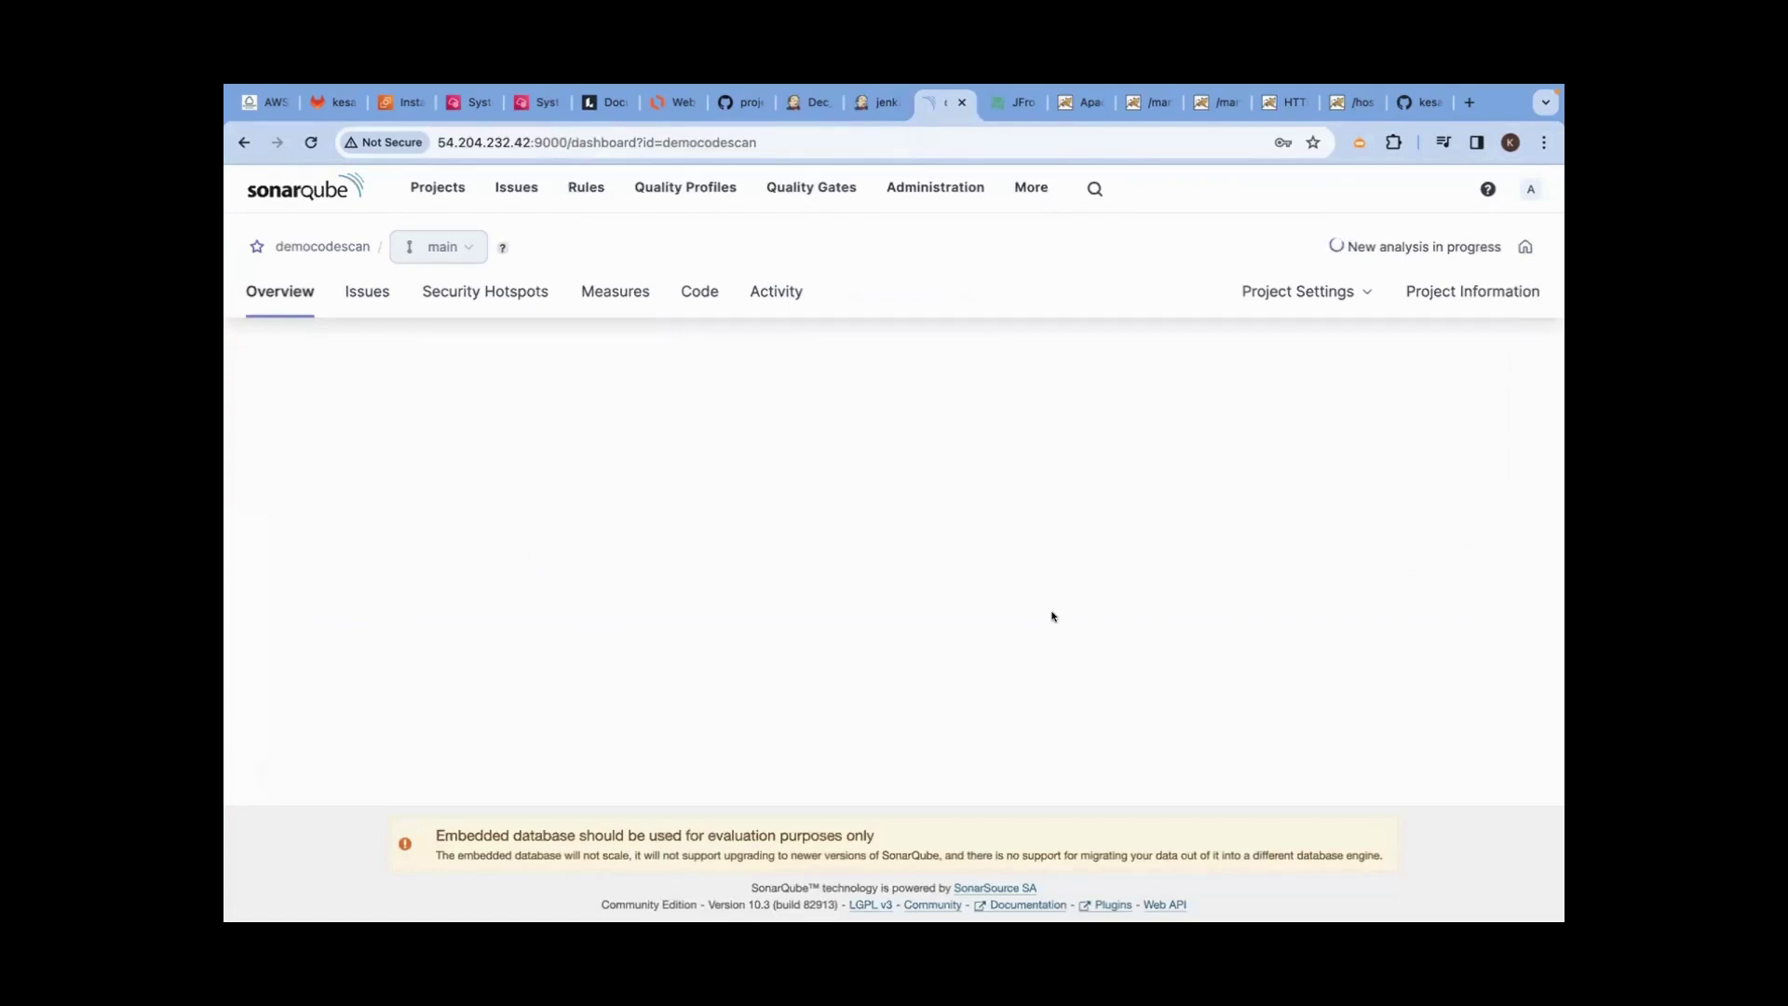
click(303, 176)
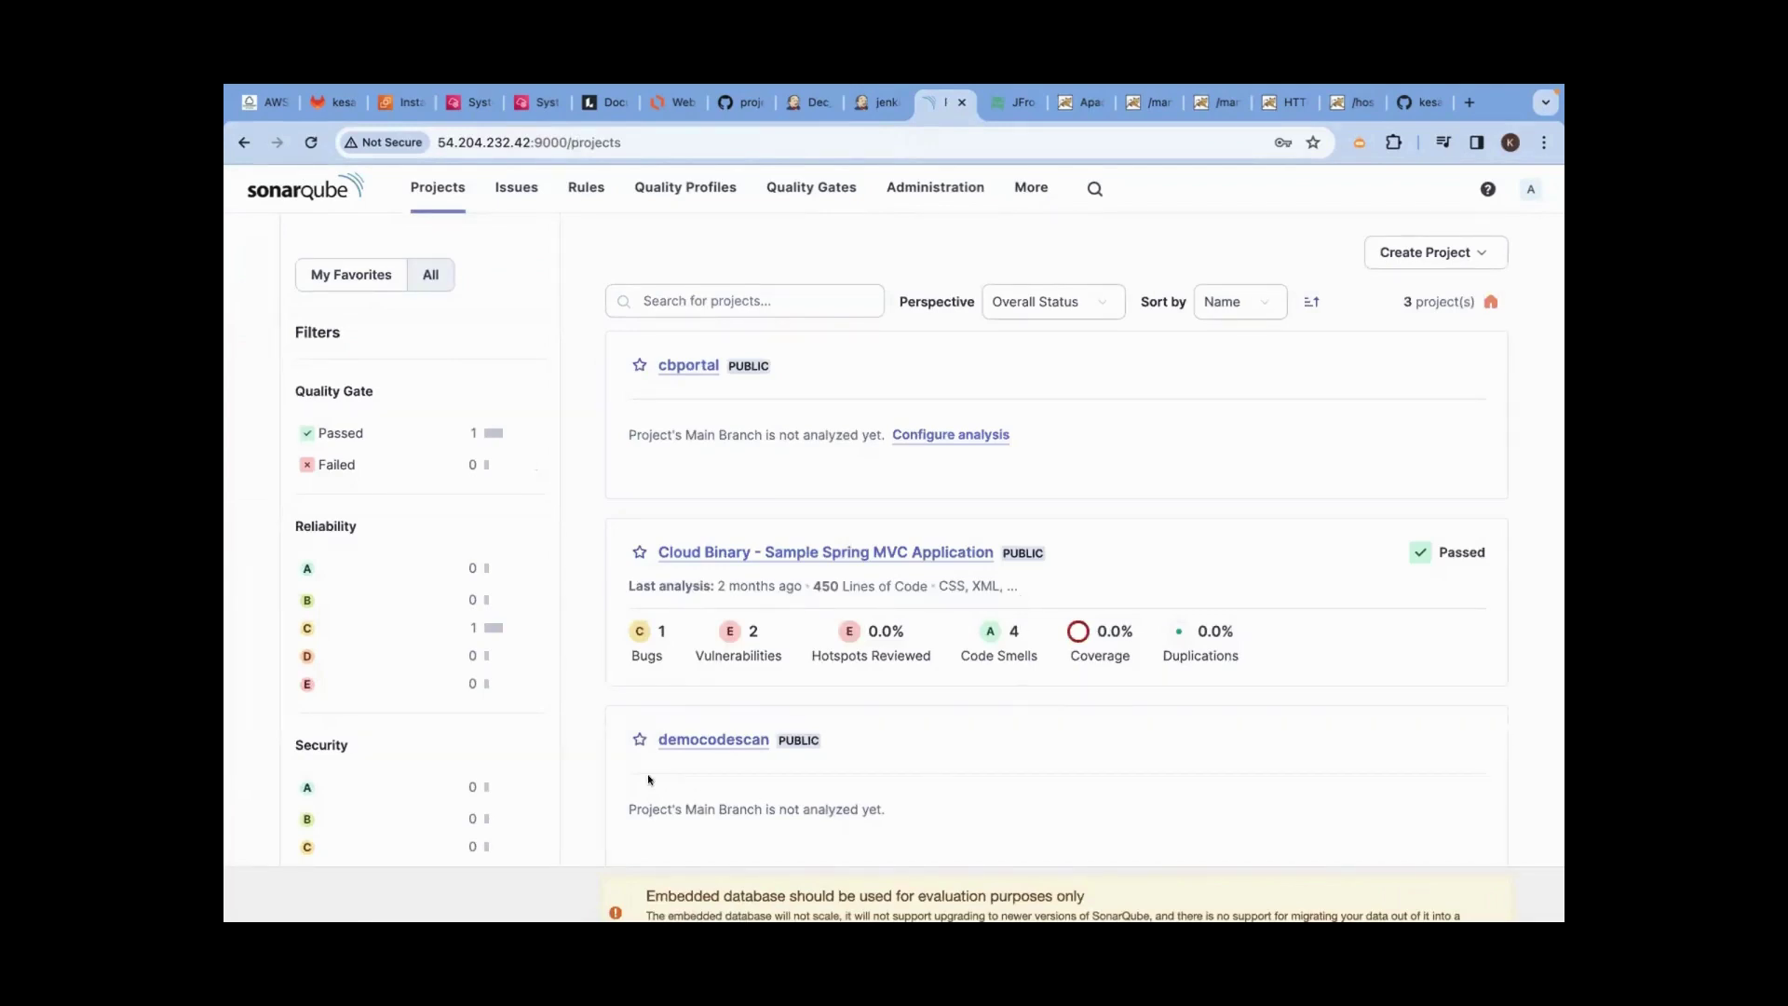
scroll(714, 742, down, 2)
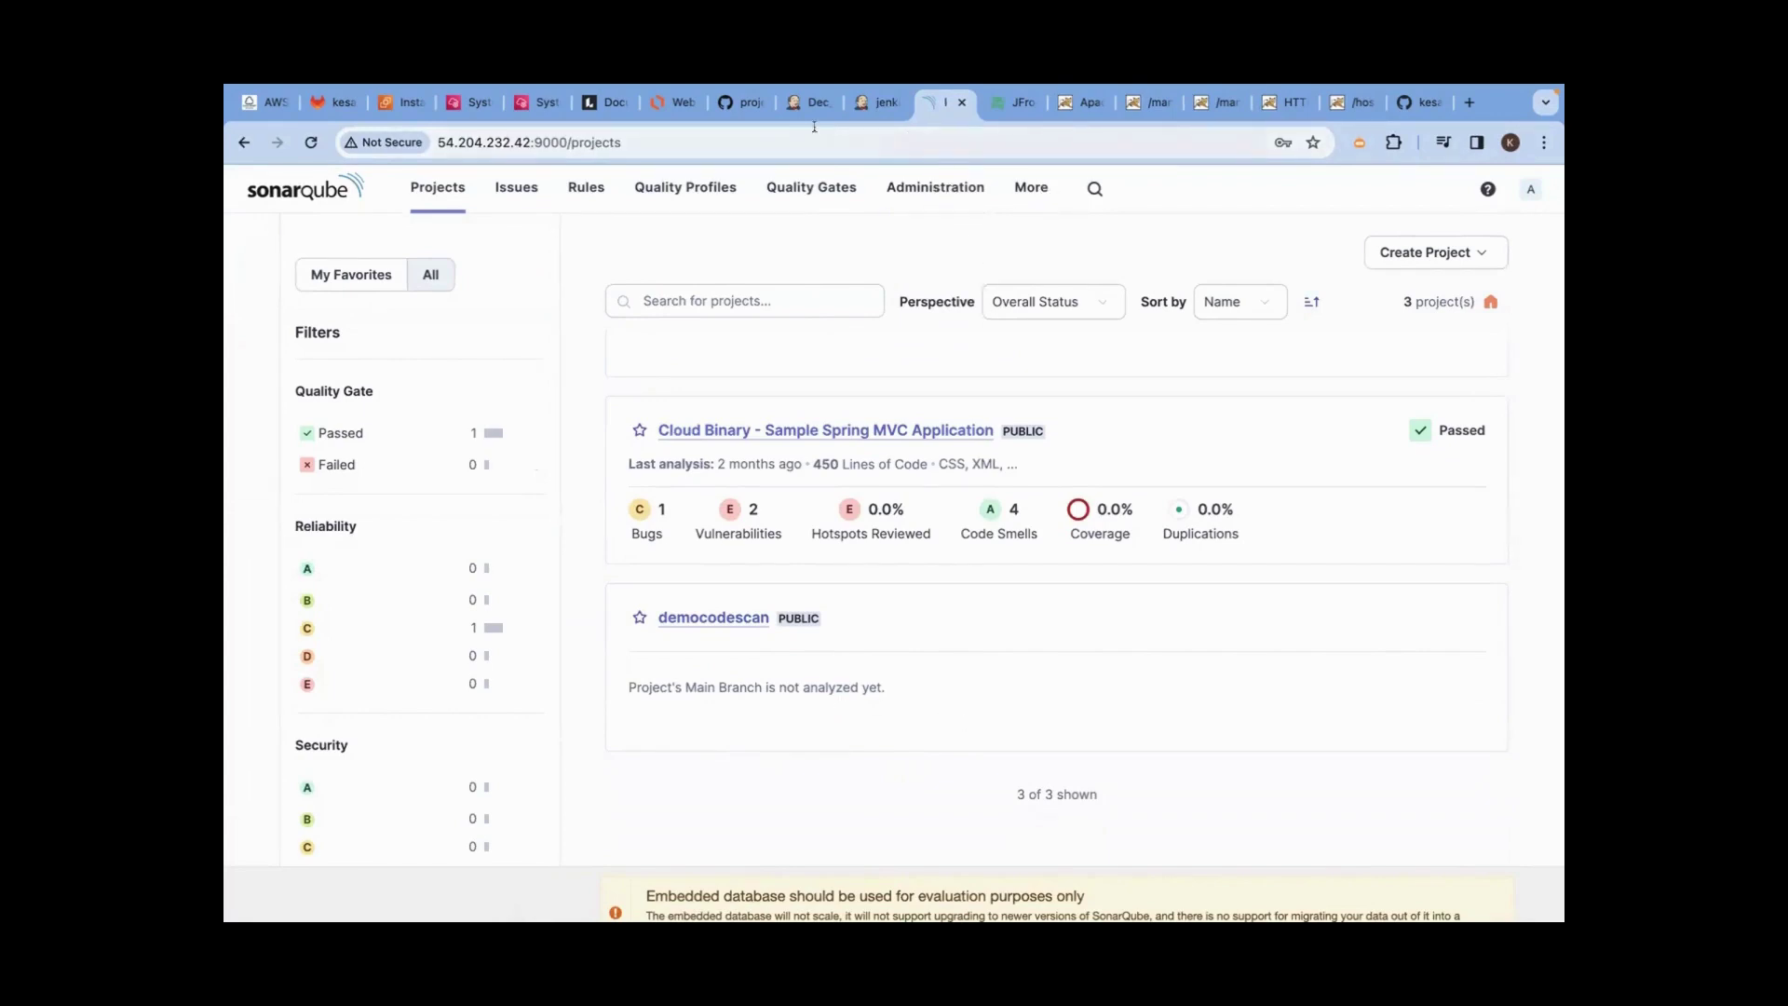
- Check the progress of Dec_1 run 7 in Jenkins and reload the SonarQube projects list
click(876, 103)
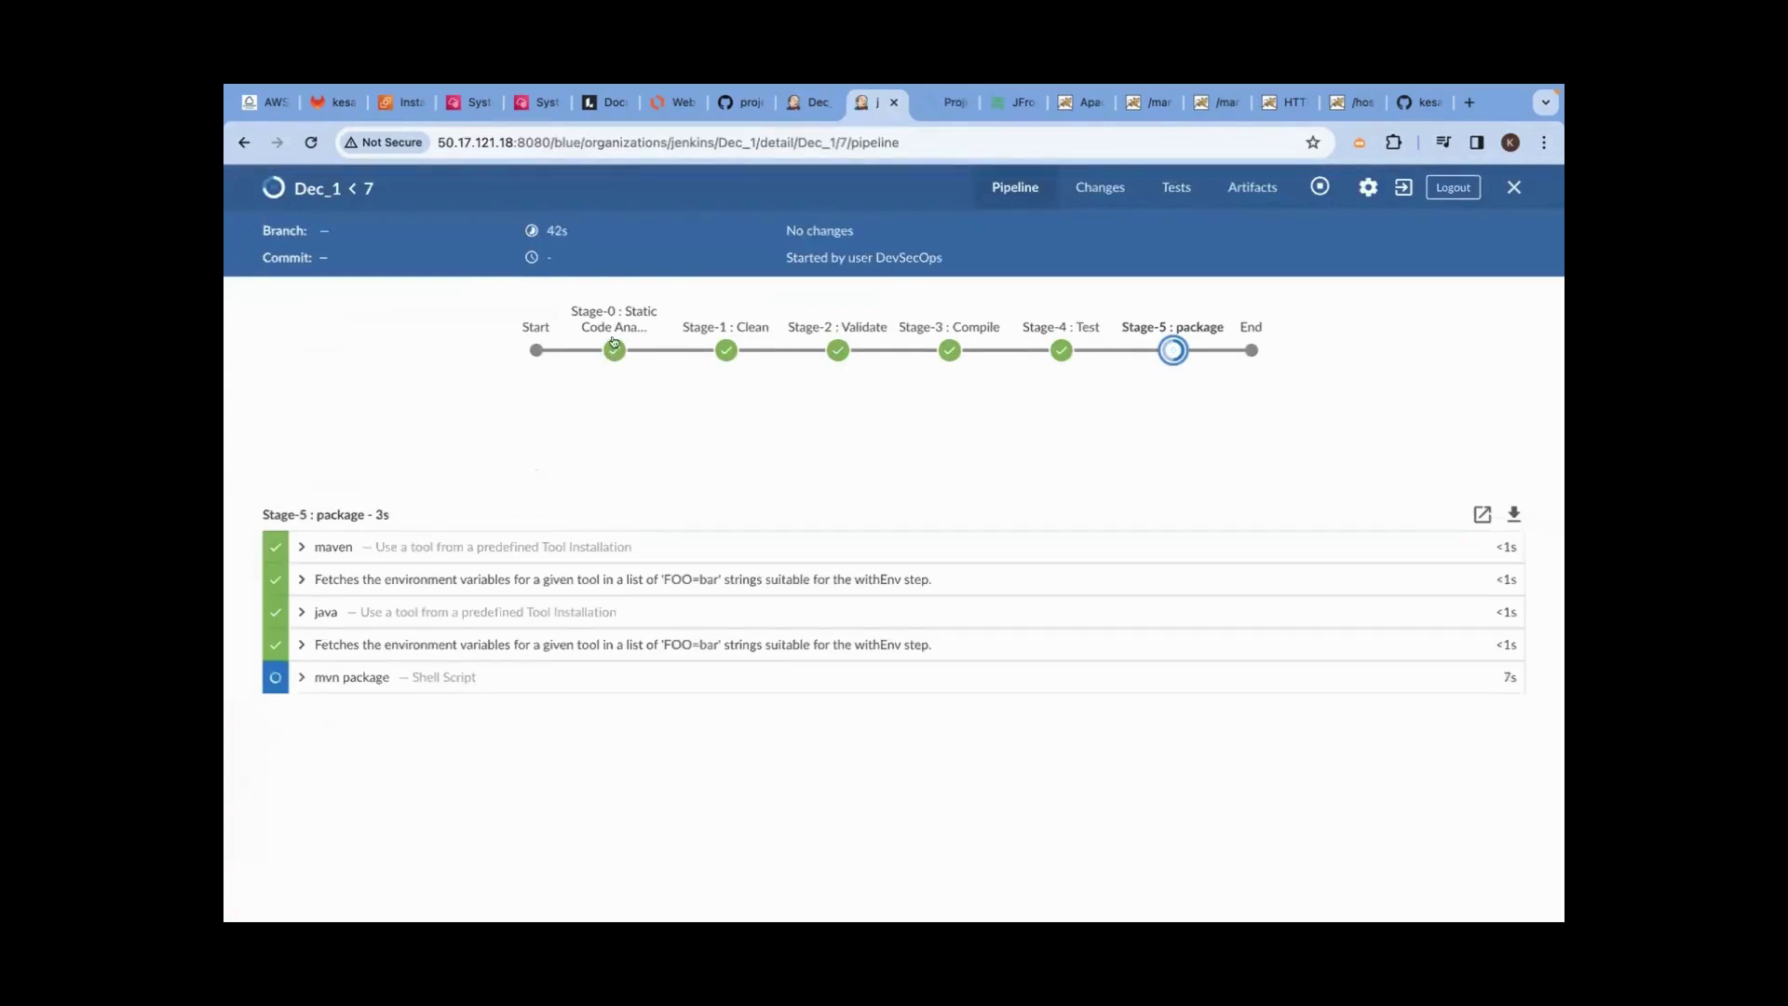
click(928, 110)
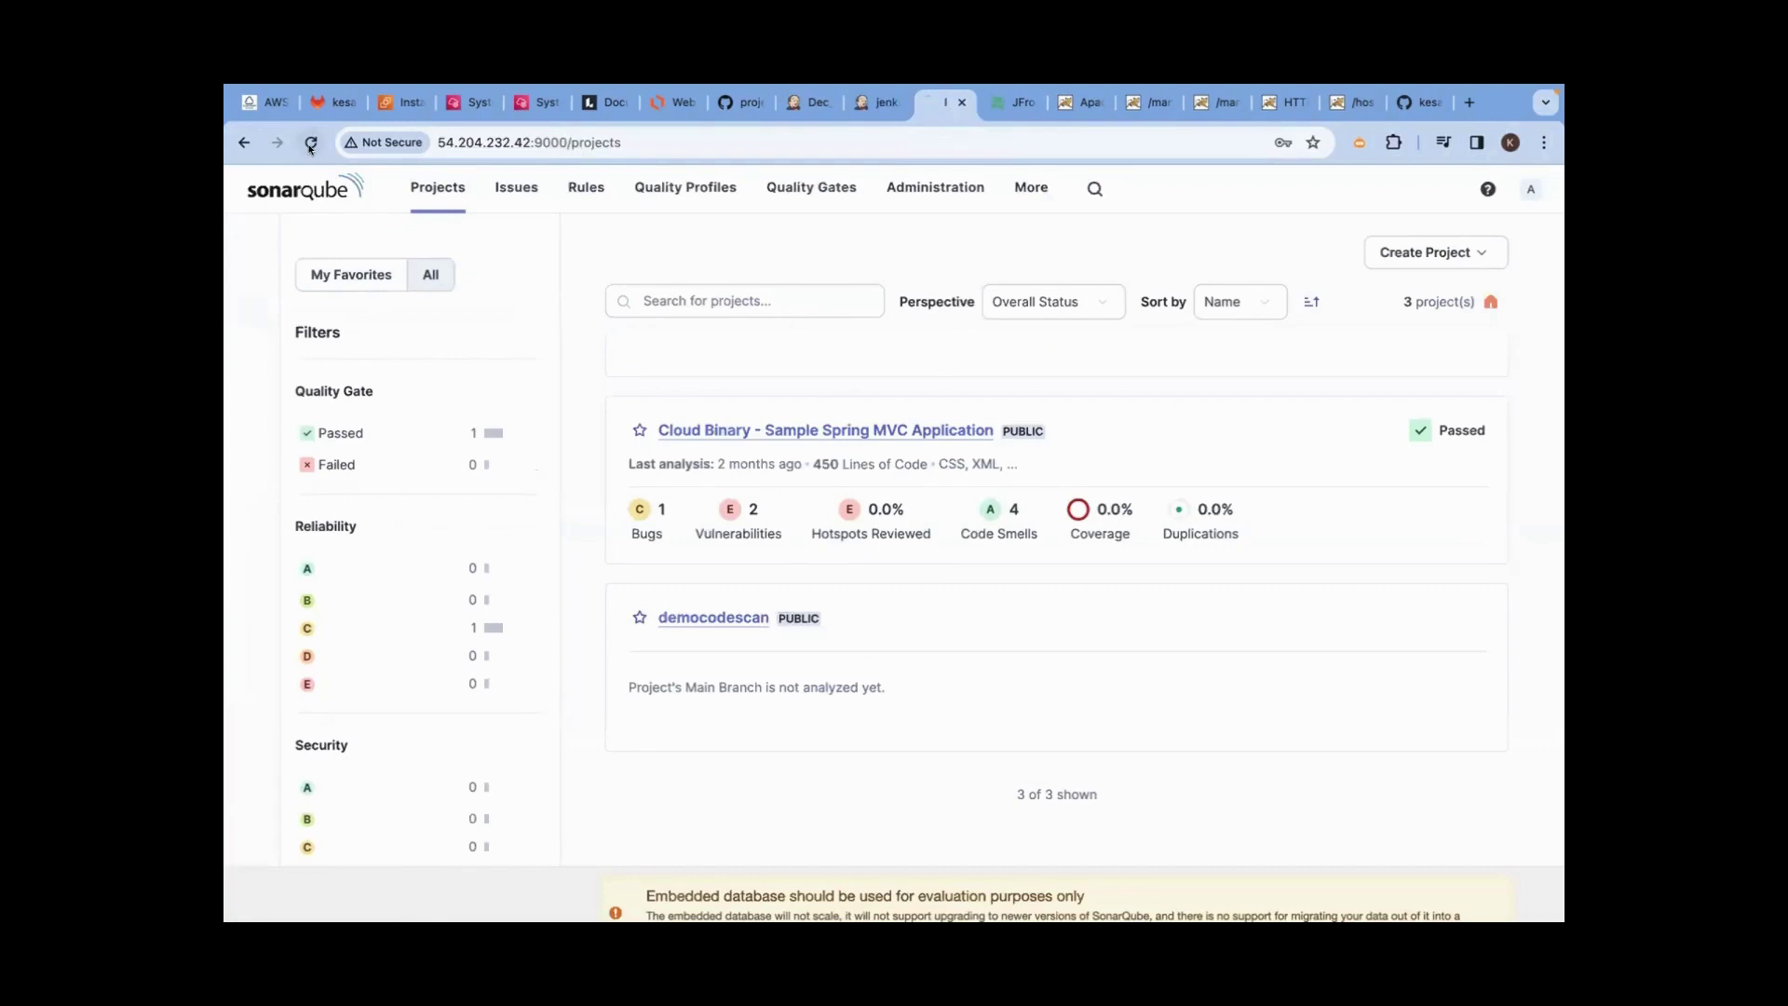
click(311, 144)
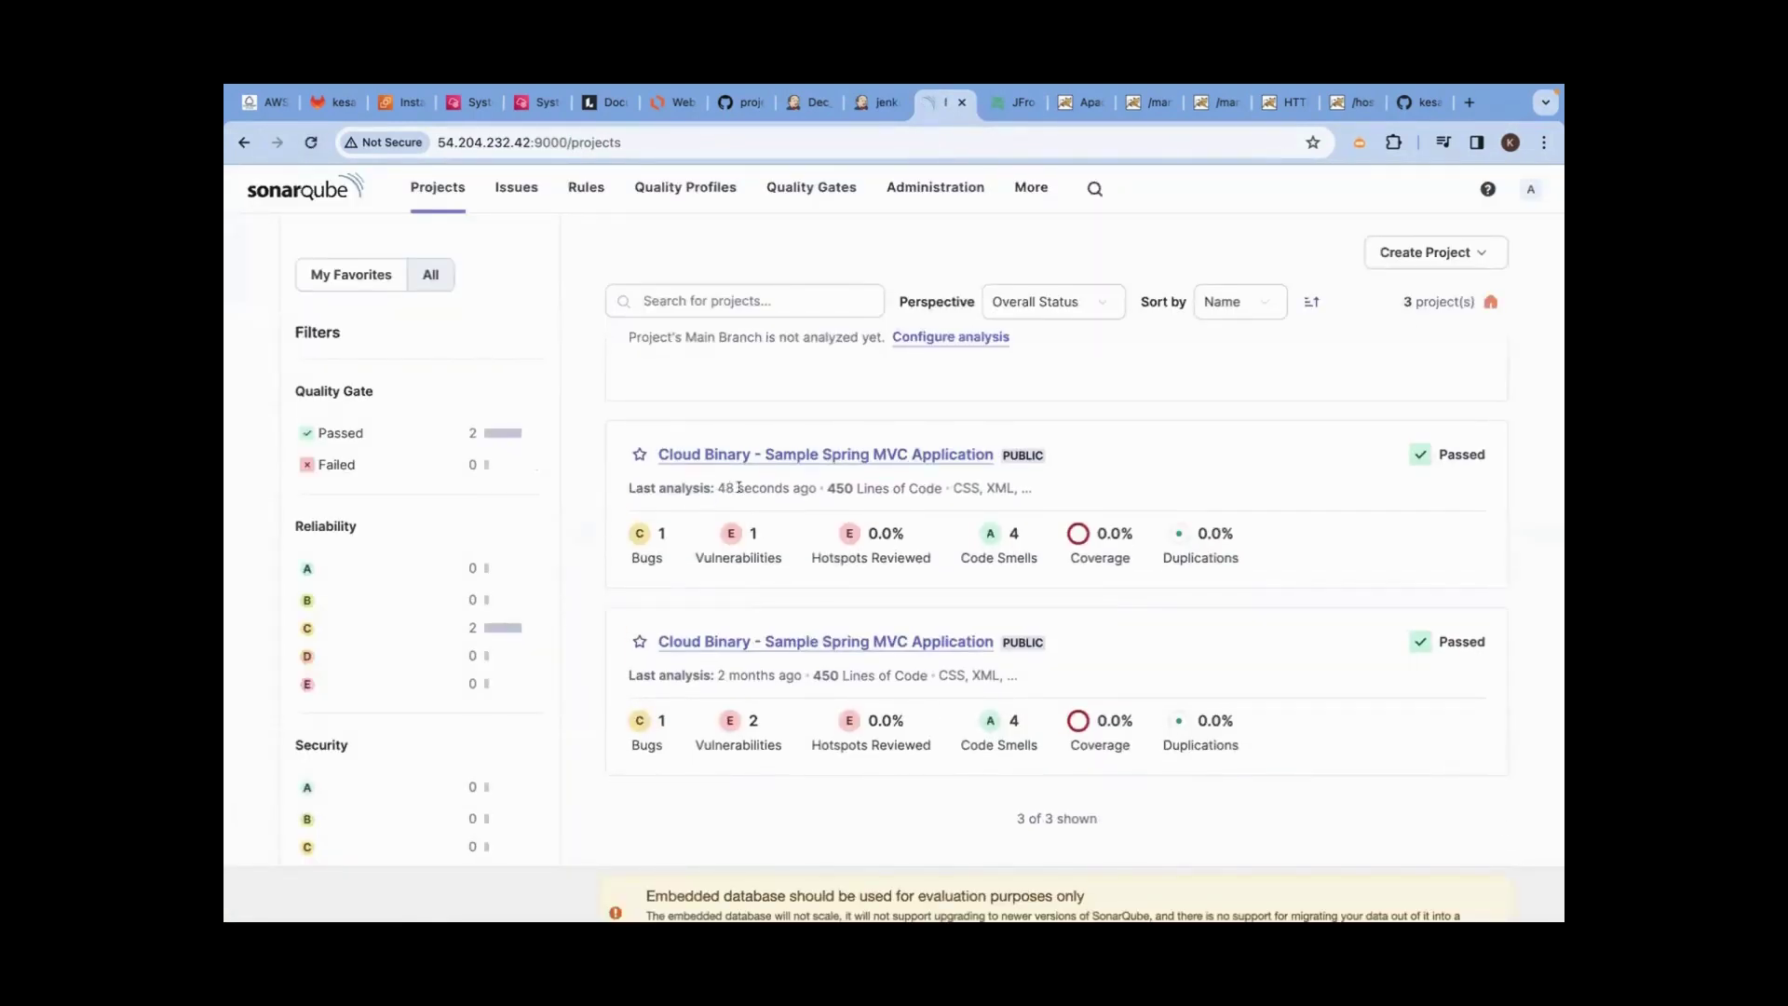
- Open the most recently analysed Cloud Binary - Sample Spring MVC Application project and view its overall security hotspots
mouse_move(794, 487)
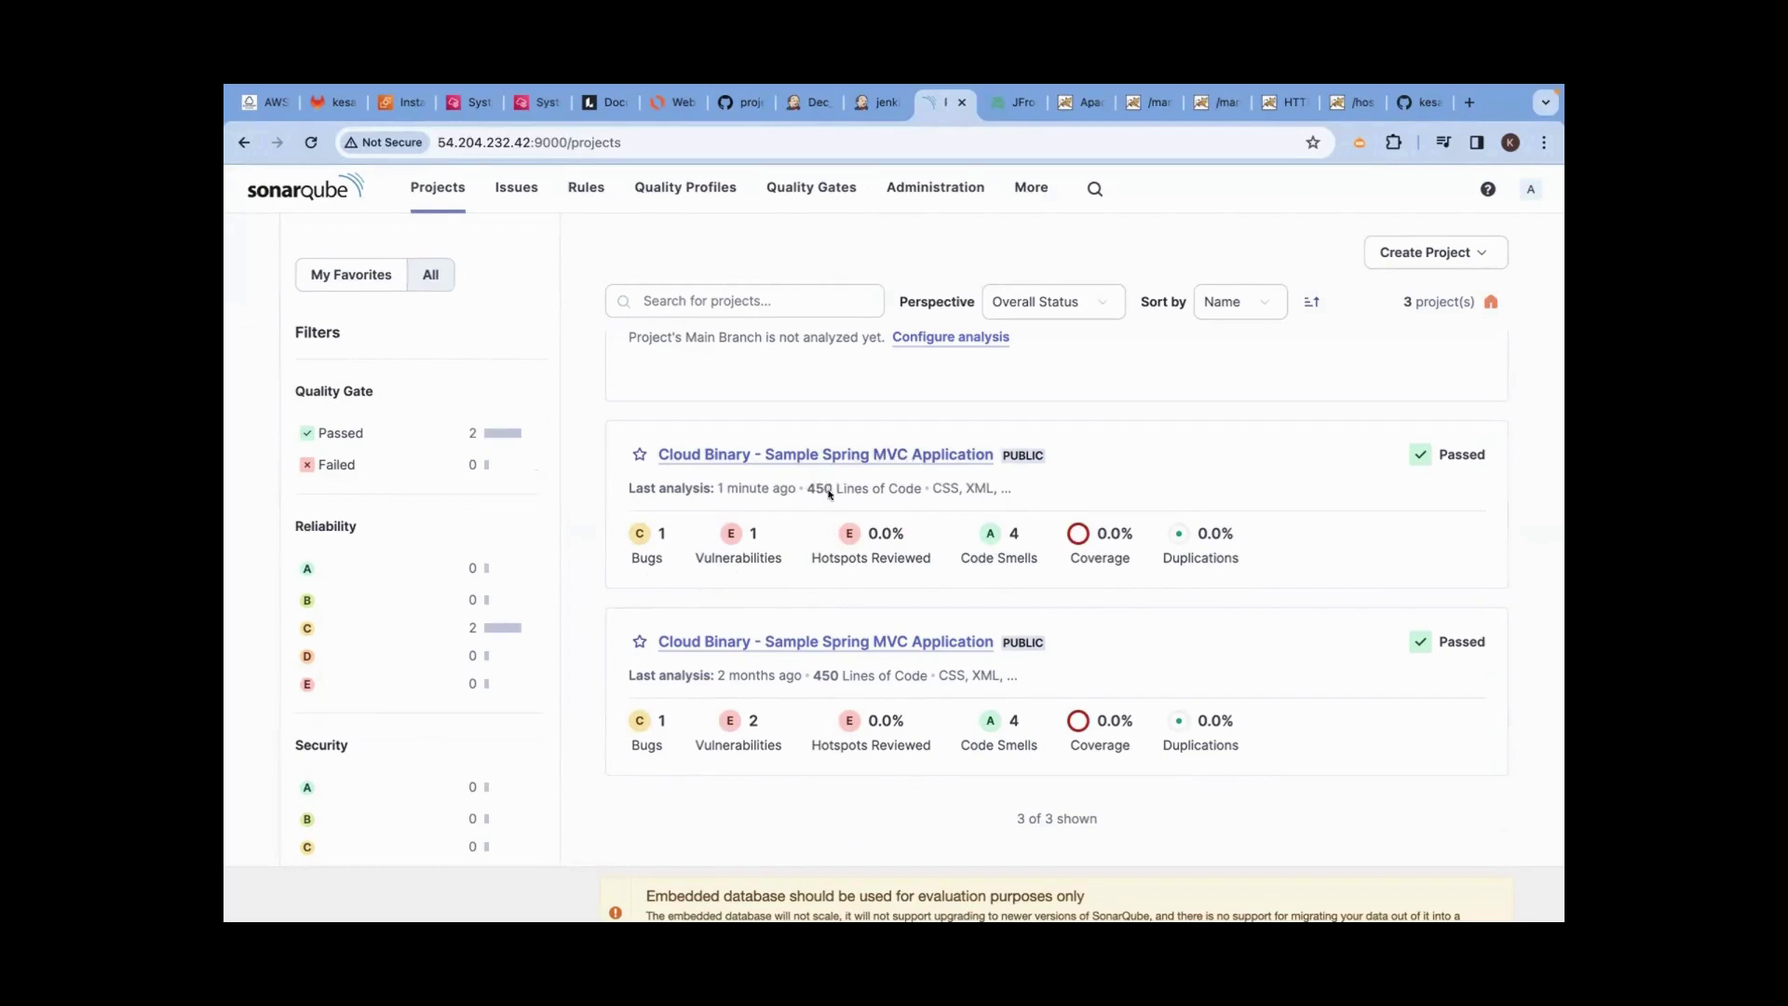
click(823, 454)
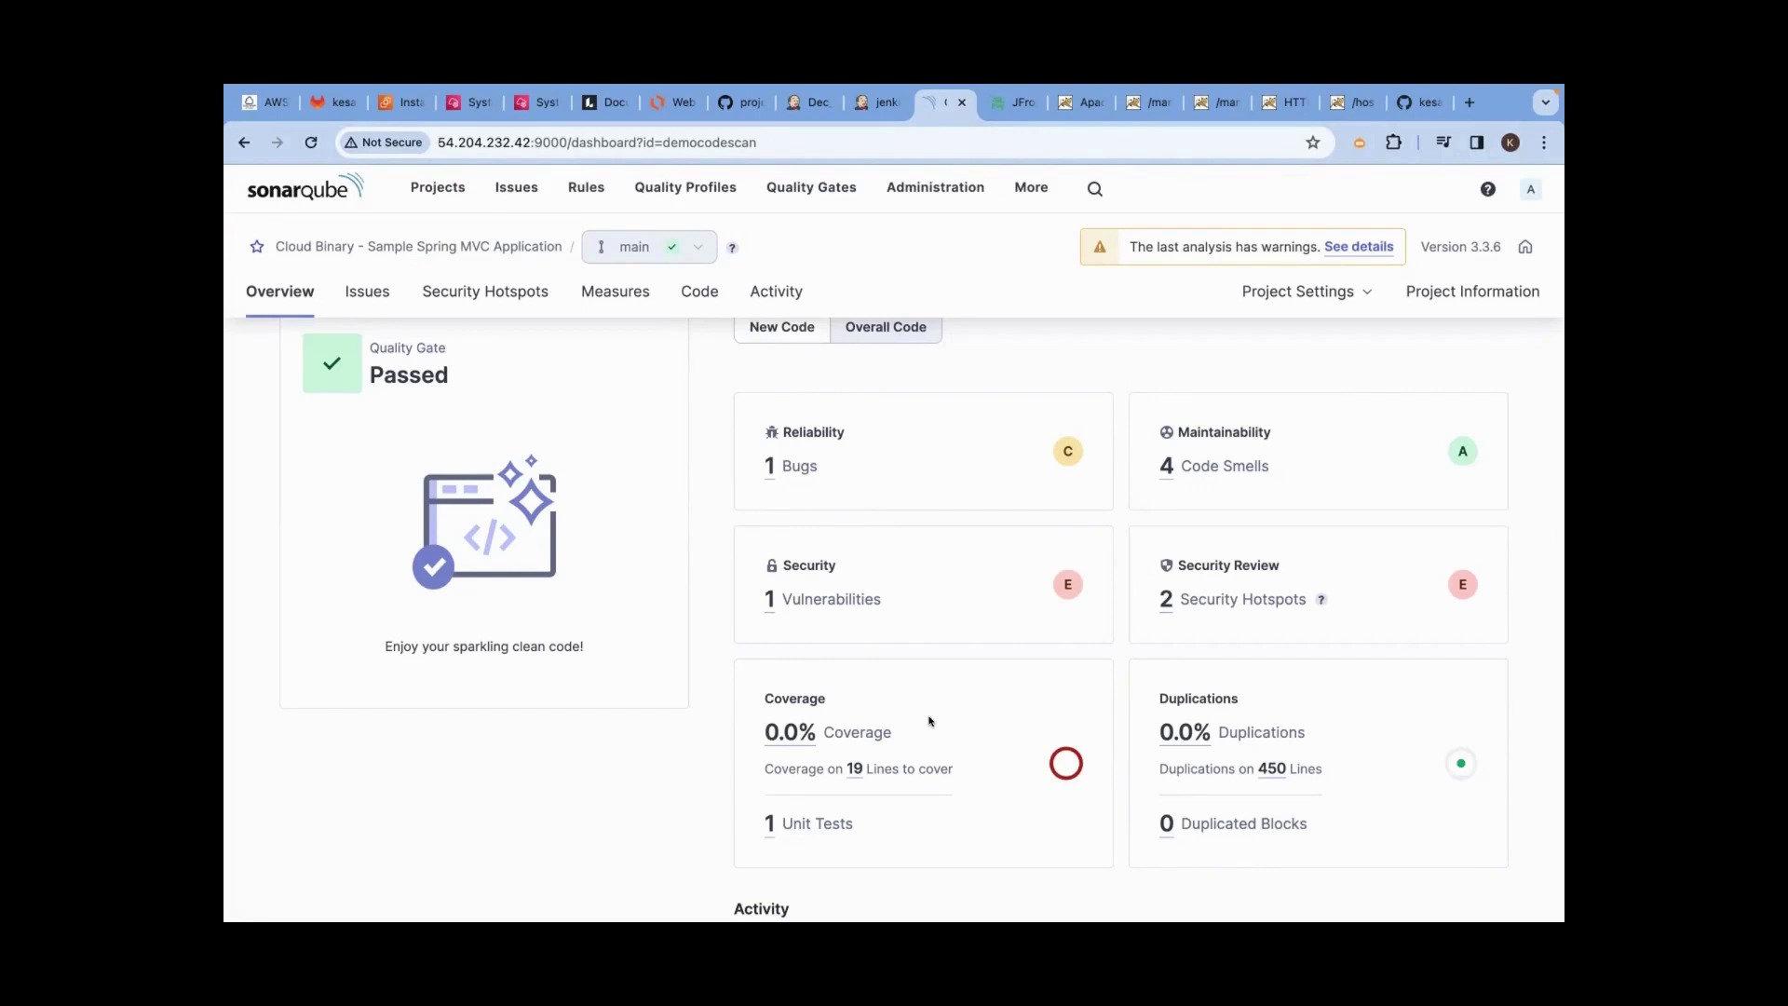
click(1165, 600)
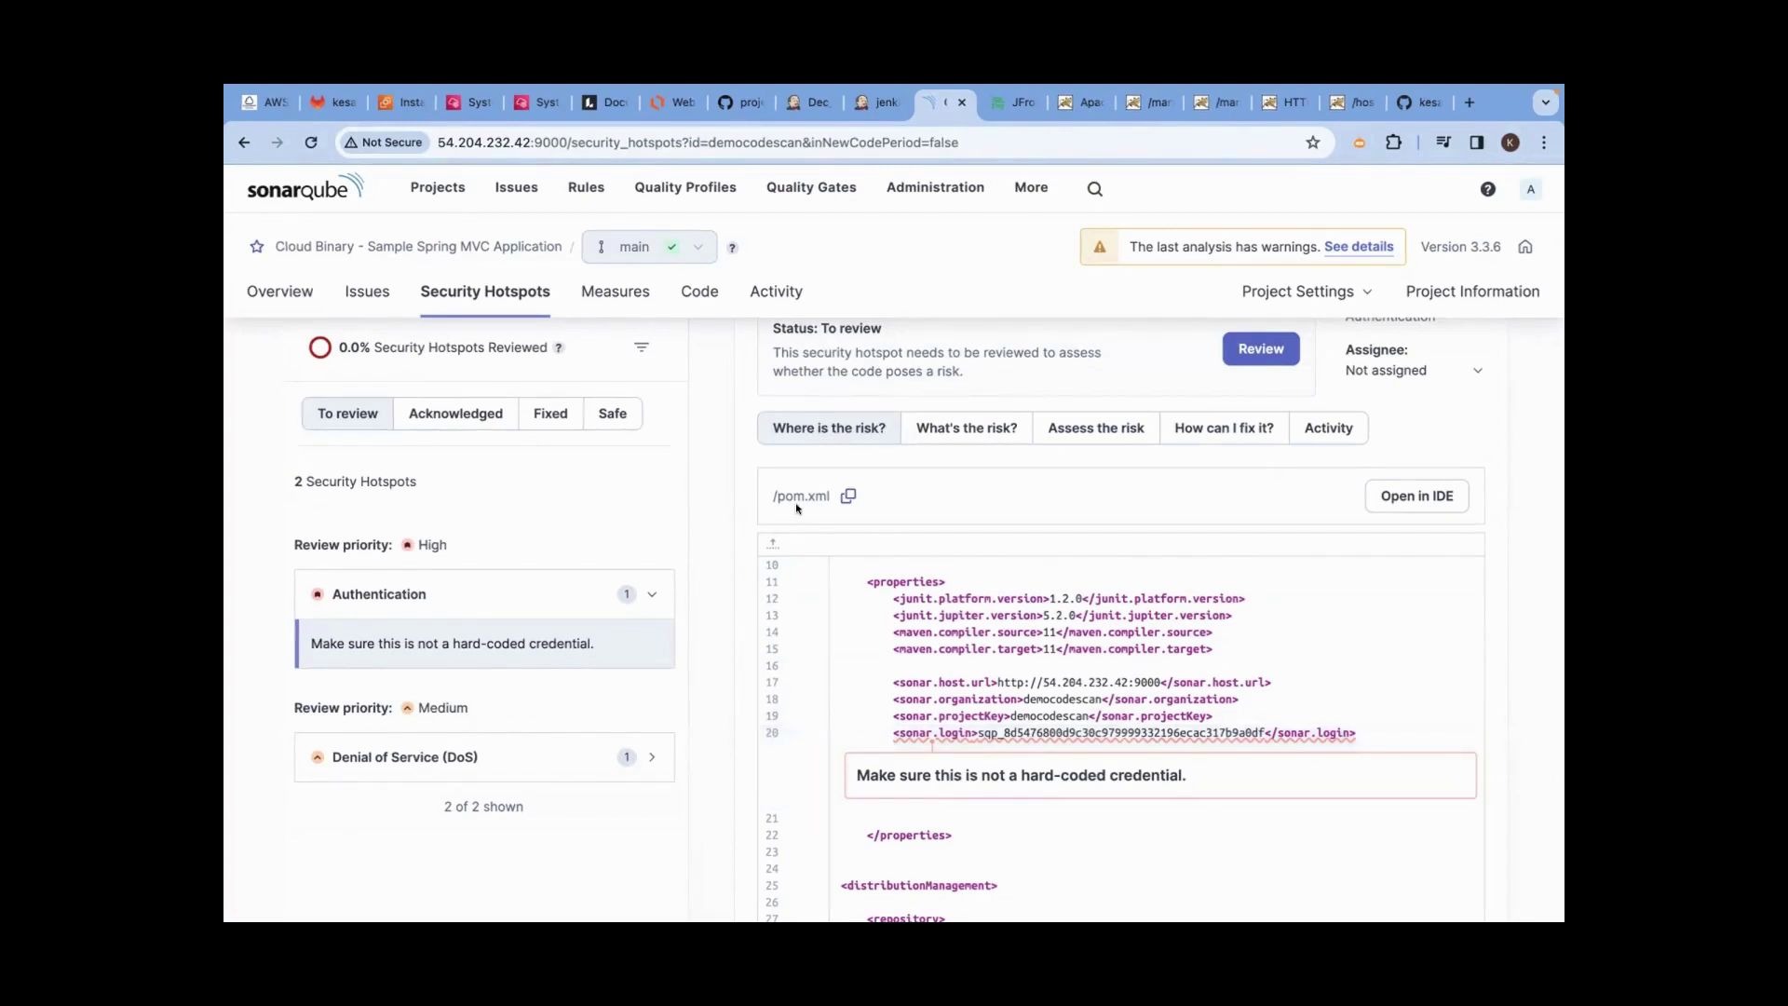
- Read the risk description and the assessment guidance for the hard-coded credential hotspot
click(960, 427)
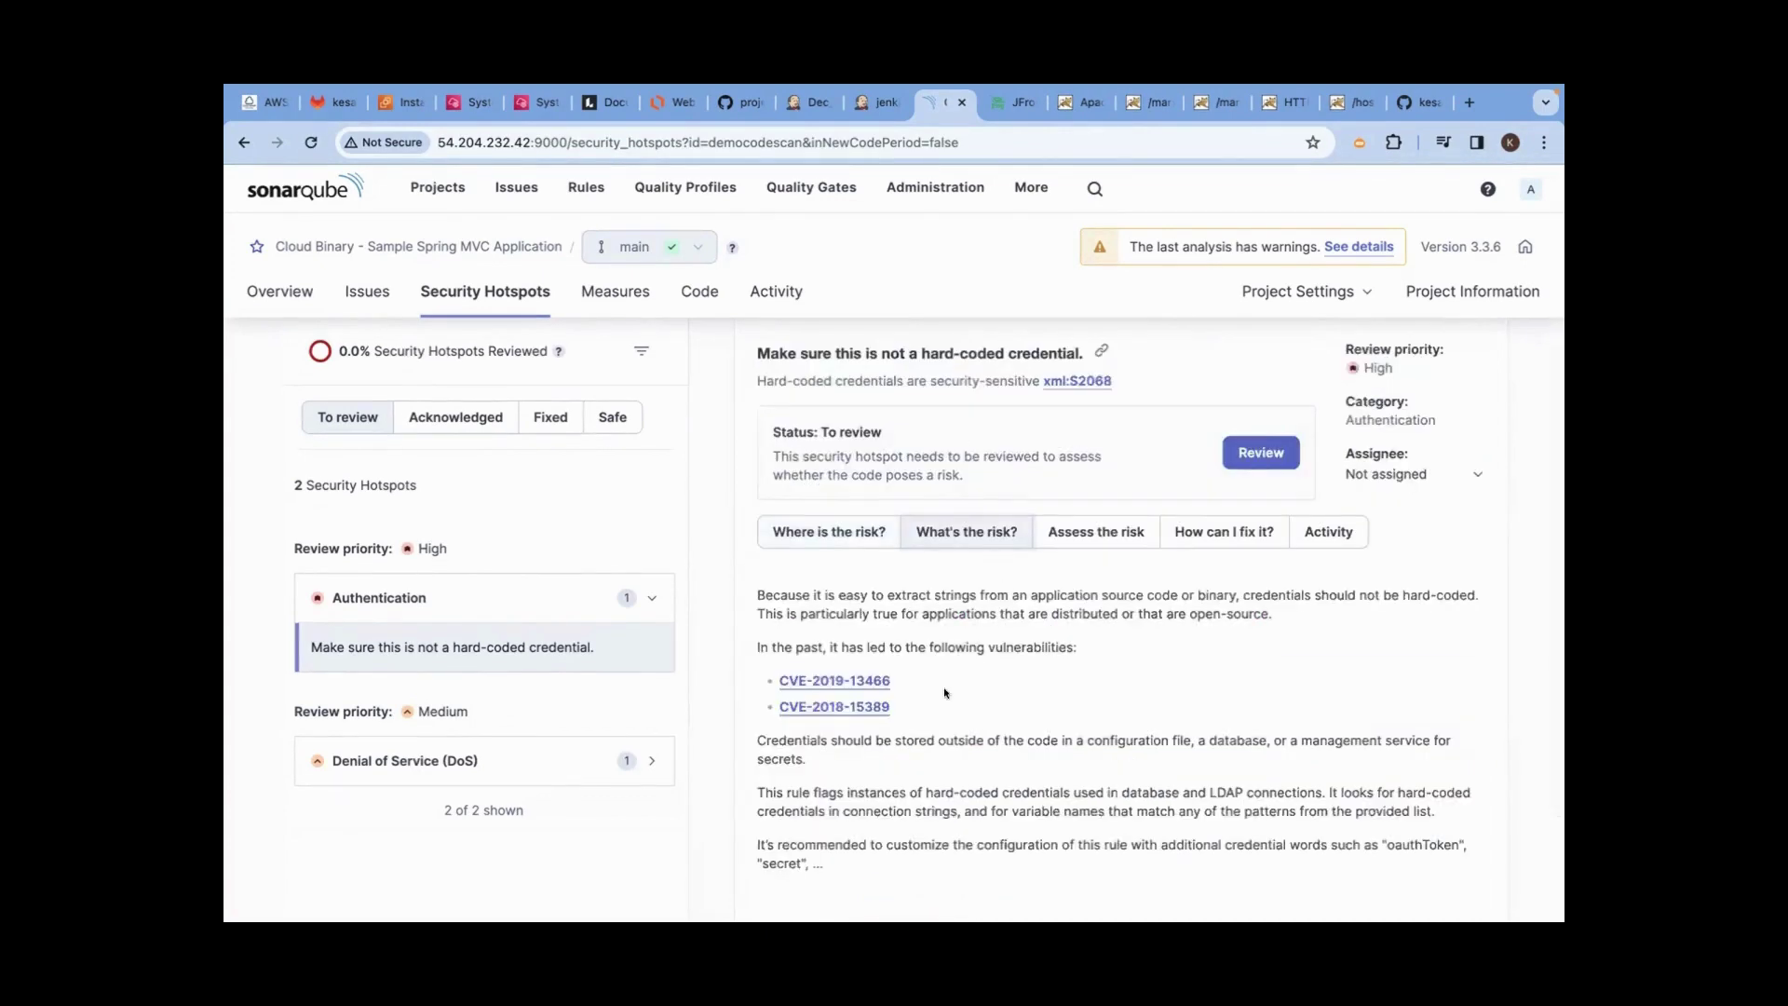
scroll(948, 694, down, 3)
scroll(1029, 585, up, 3)
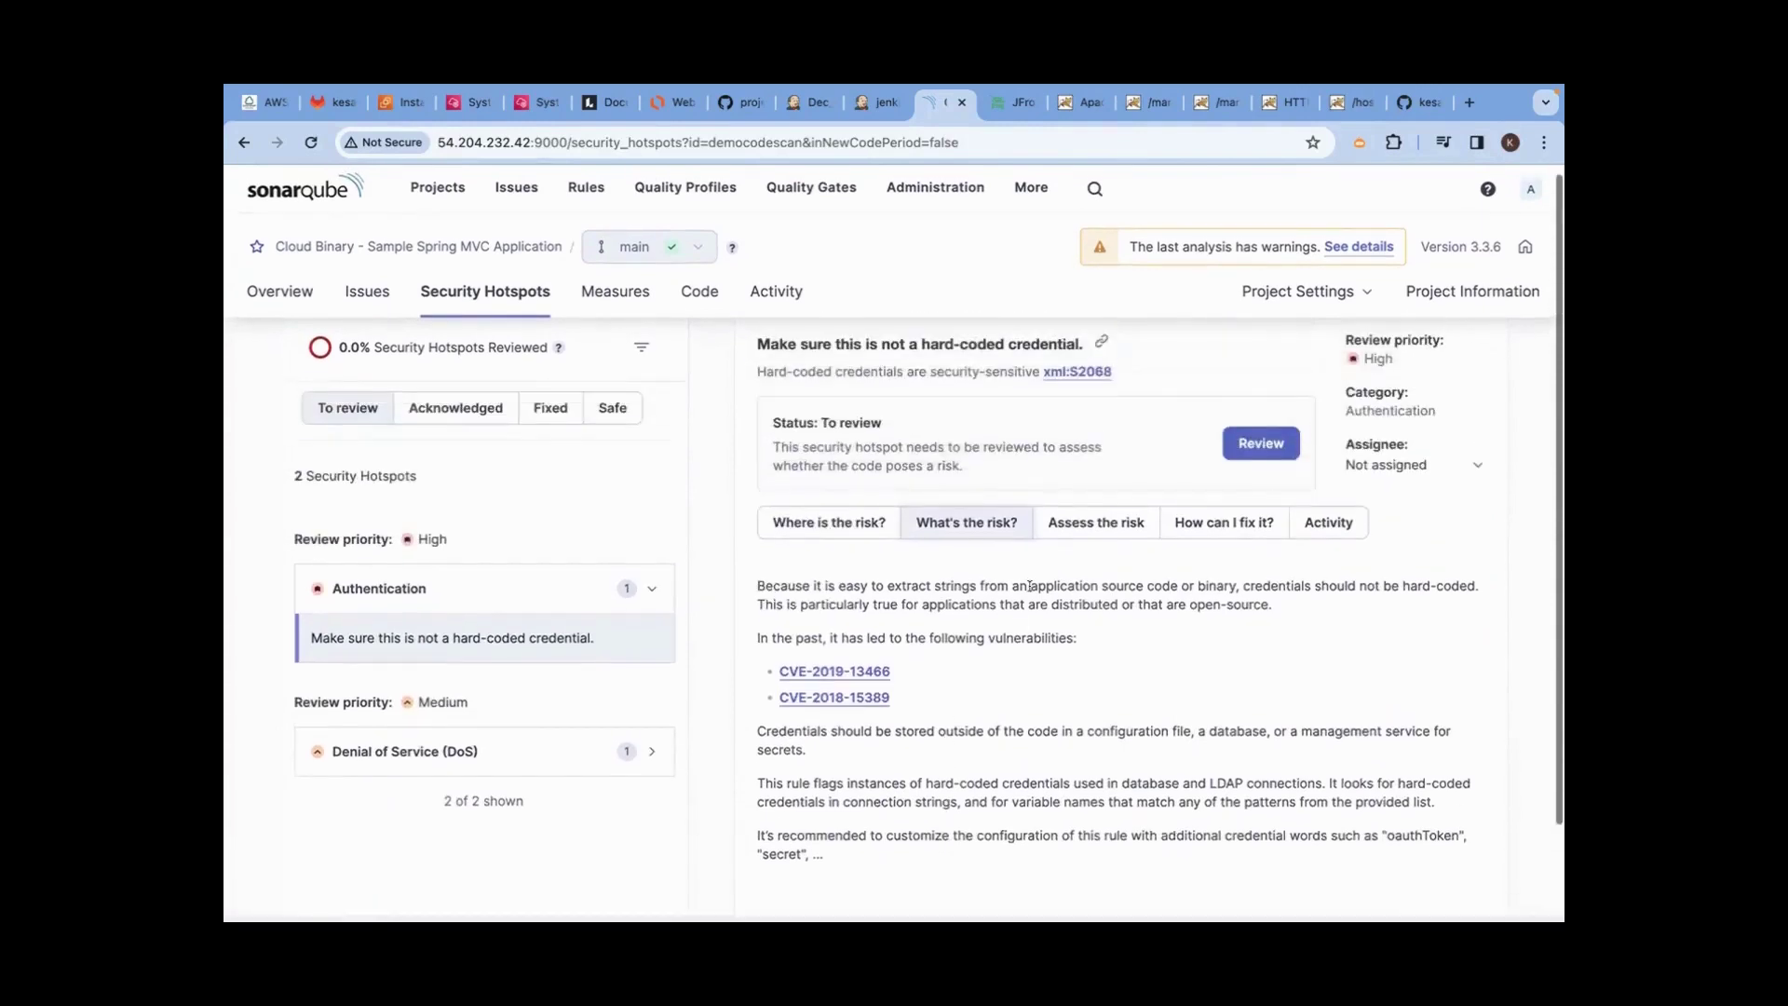
click(1085, 521)
scroll(1054, 694, down, 3)
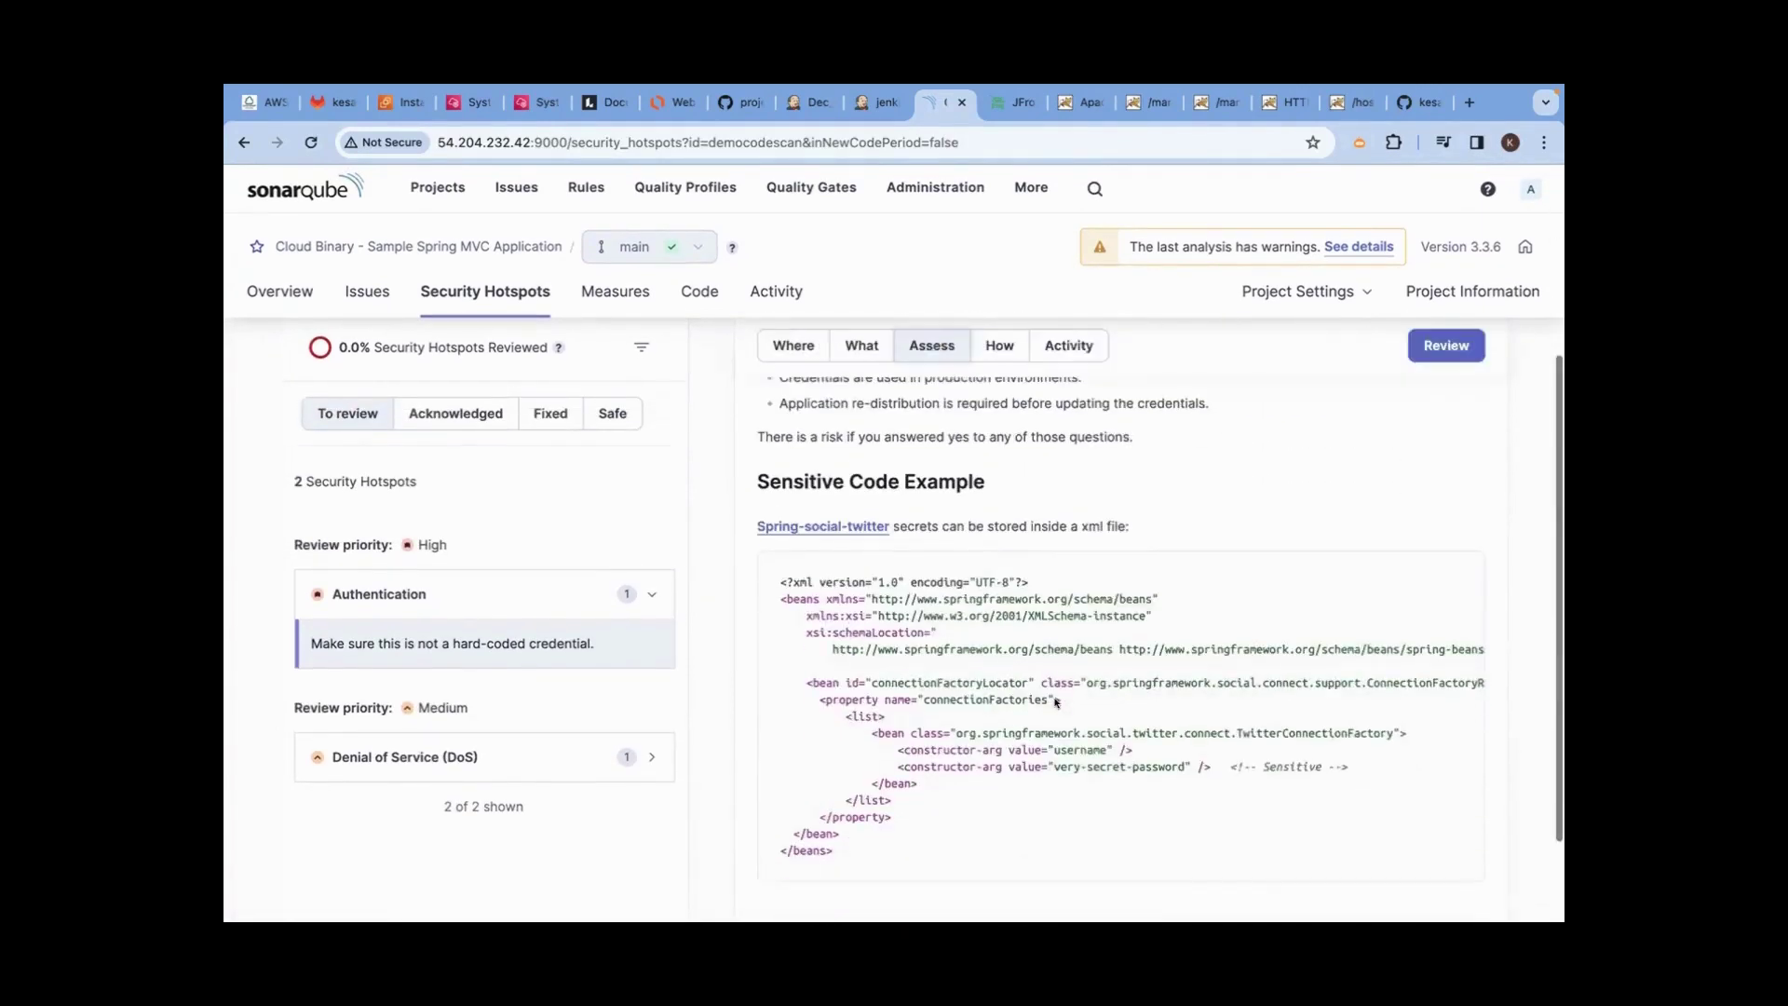
- Read how to fix the hard-coded credential hotspot and highlight the code in its compliant solution
scroll(1056, 703, up, 3)
click(1178, 477)
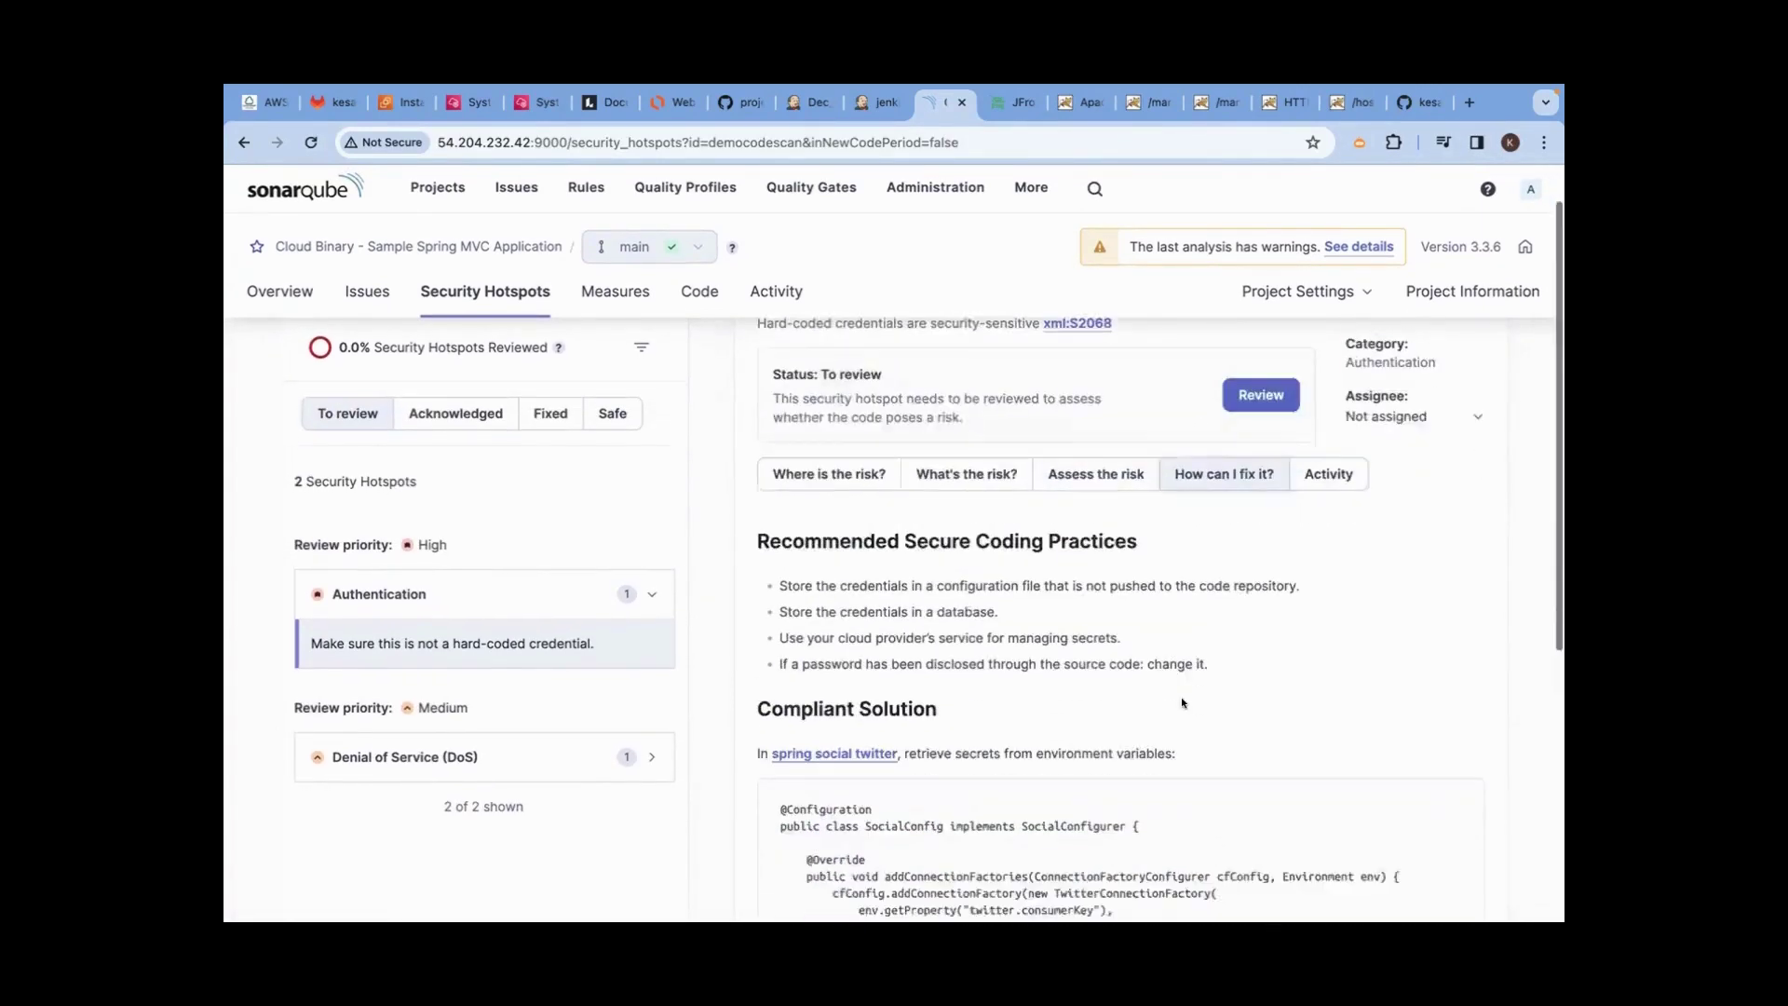
scroll(1182, 703, down, 4)
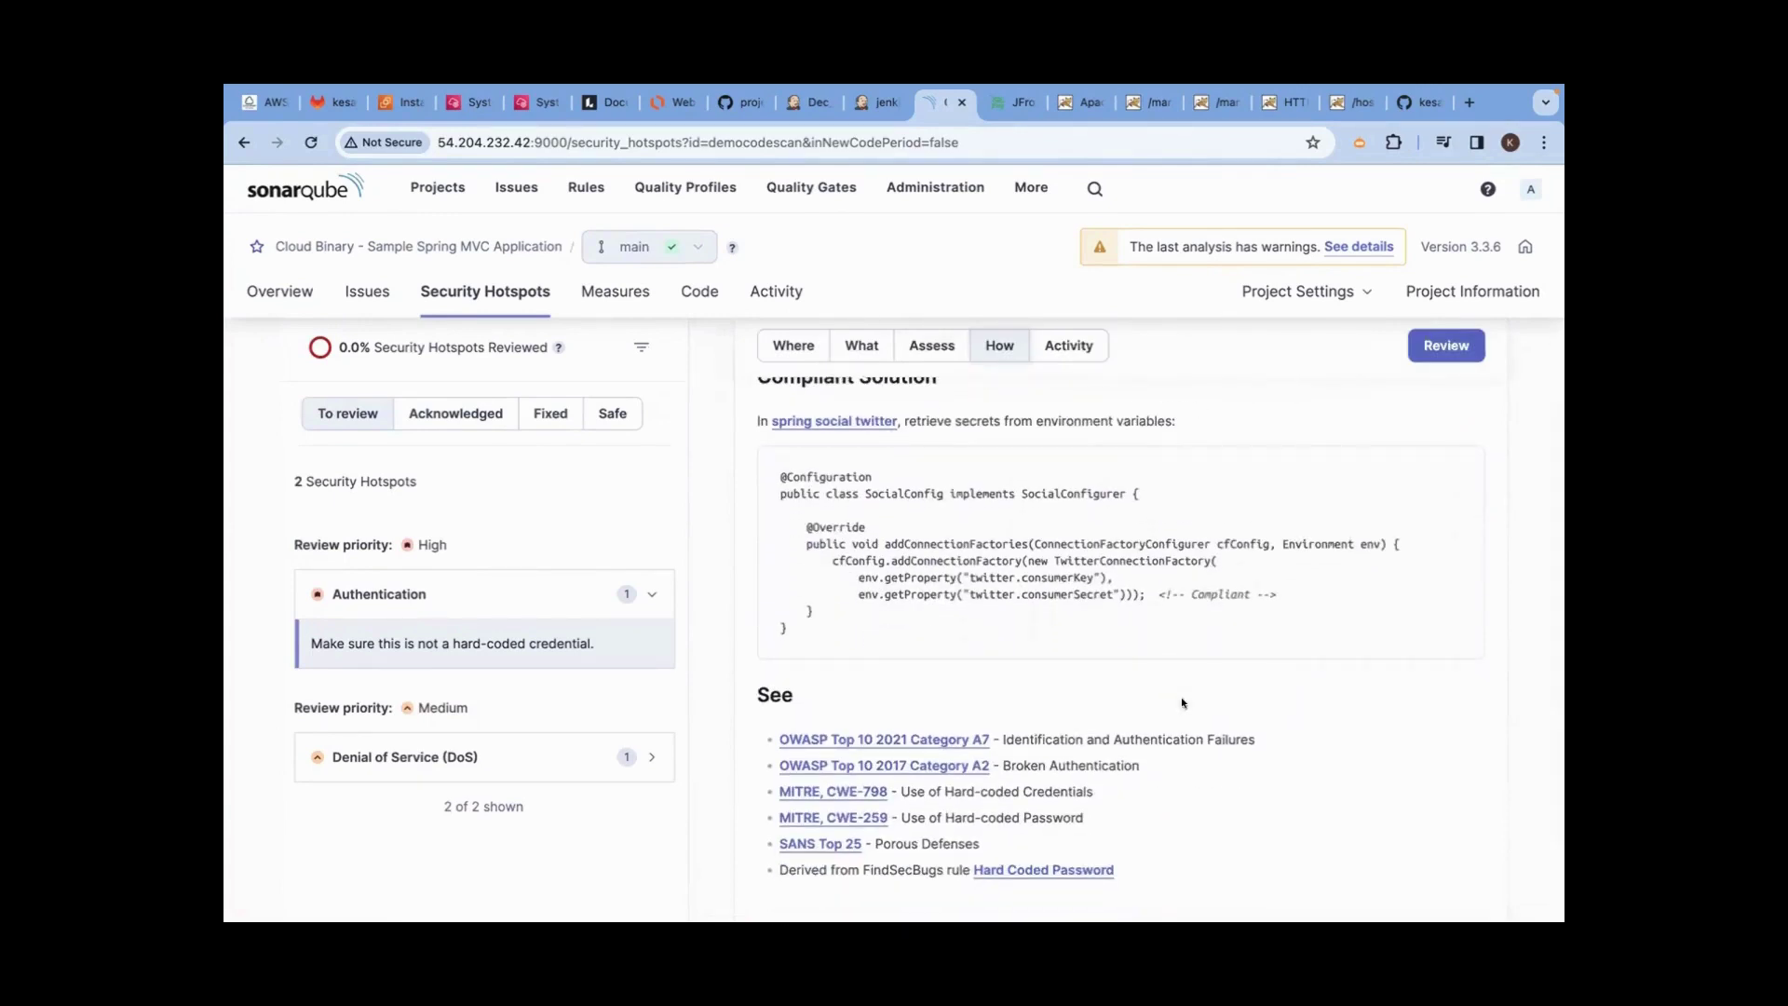
drag(929, 540, 1263, 588)
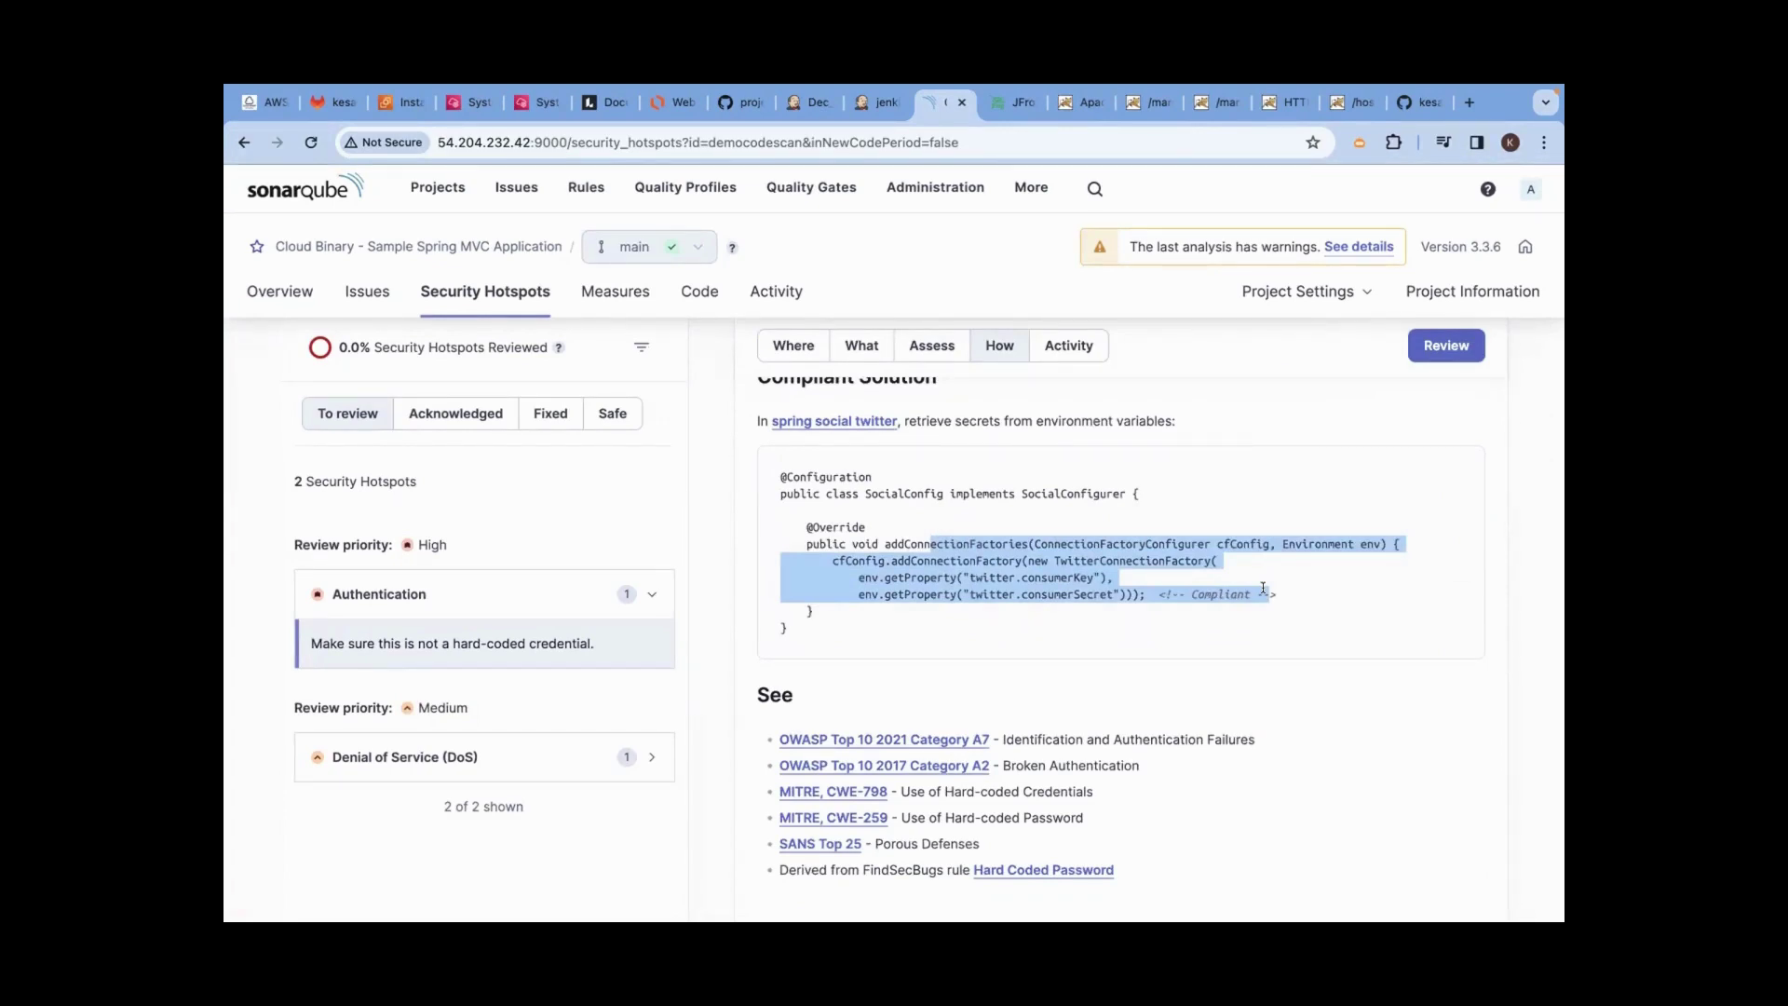
- Return to the SonarQube projects list and inspect the Dec_1 pipeline in Jenkins through Stage-10 : SmokeTest
click(298, 189)
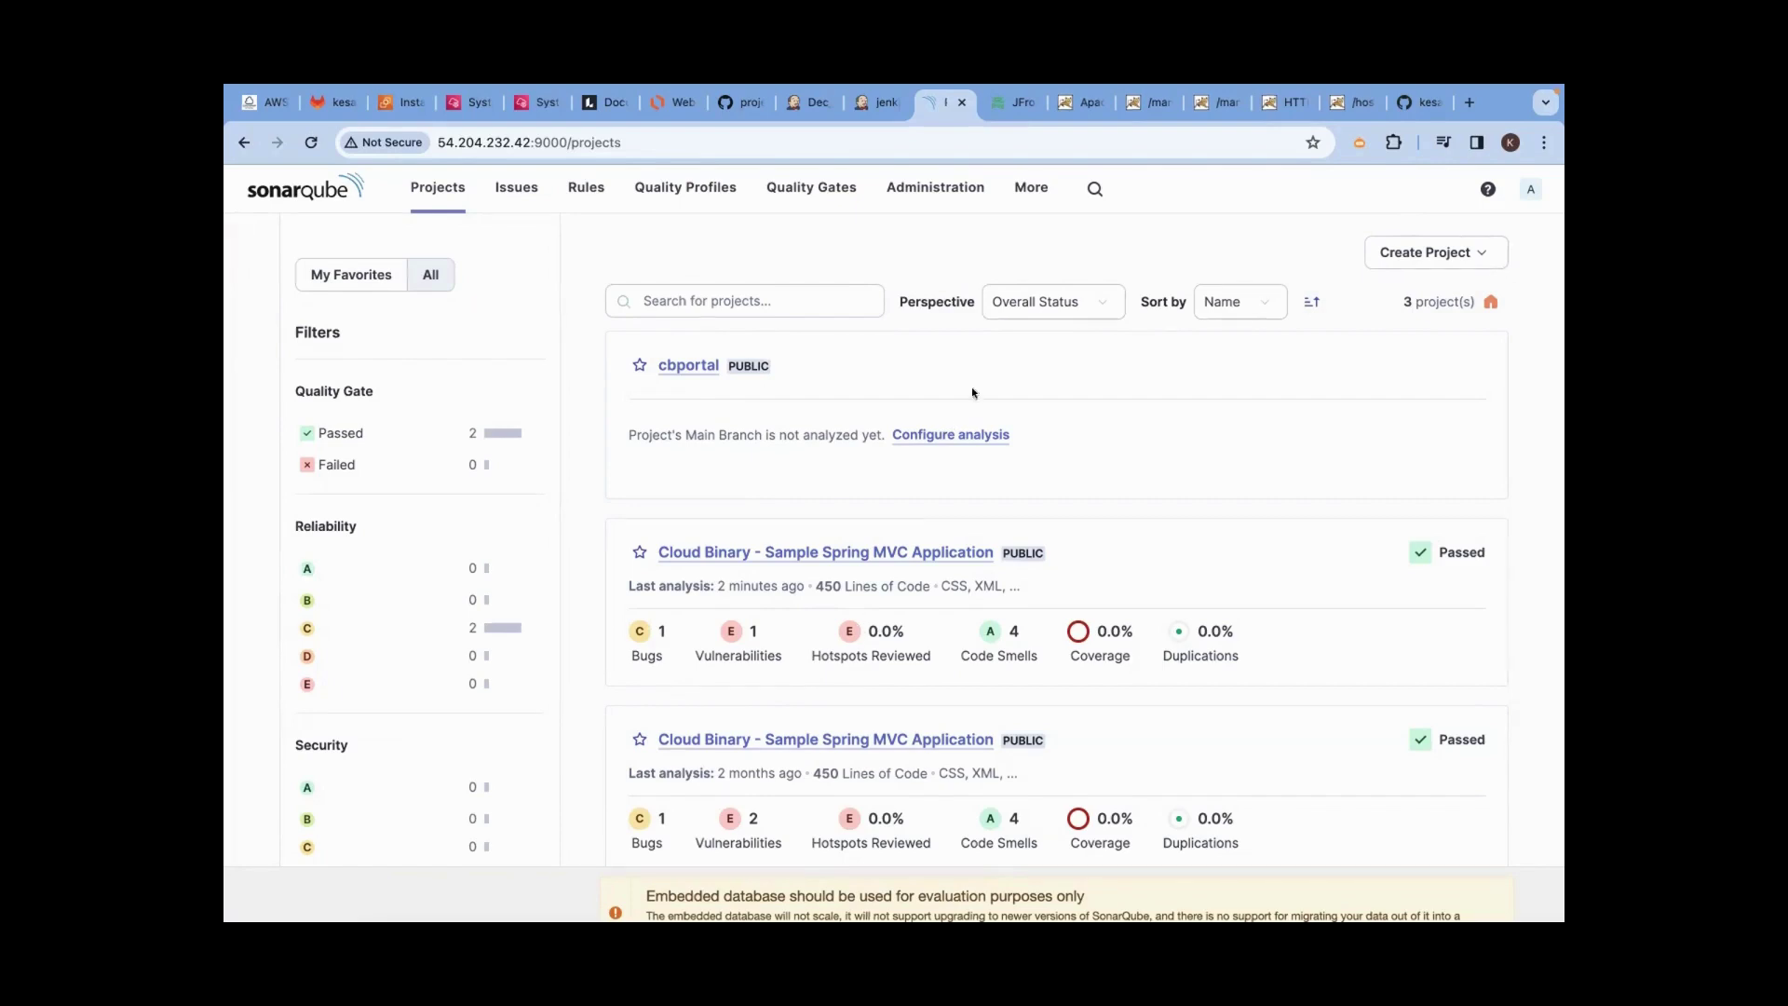
click(874, 104)
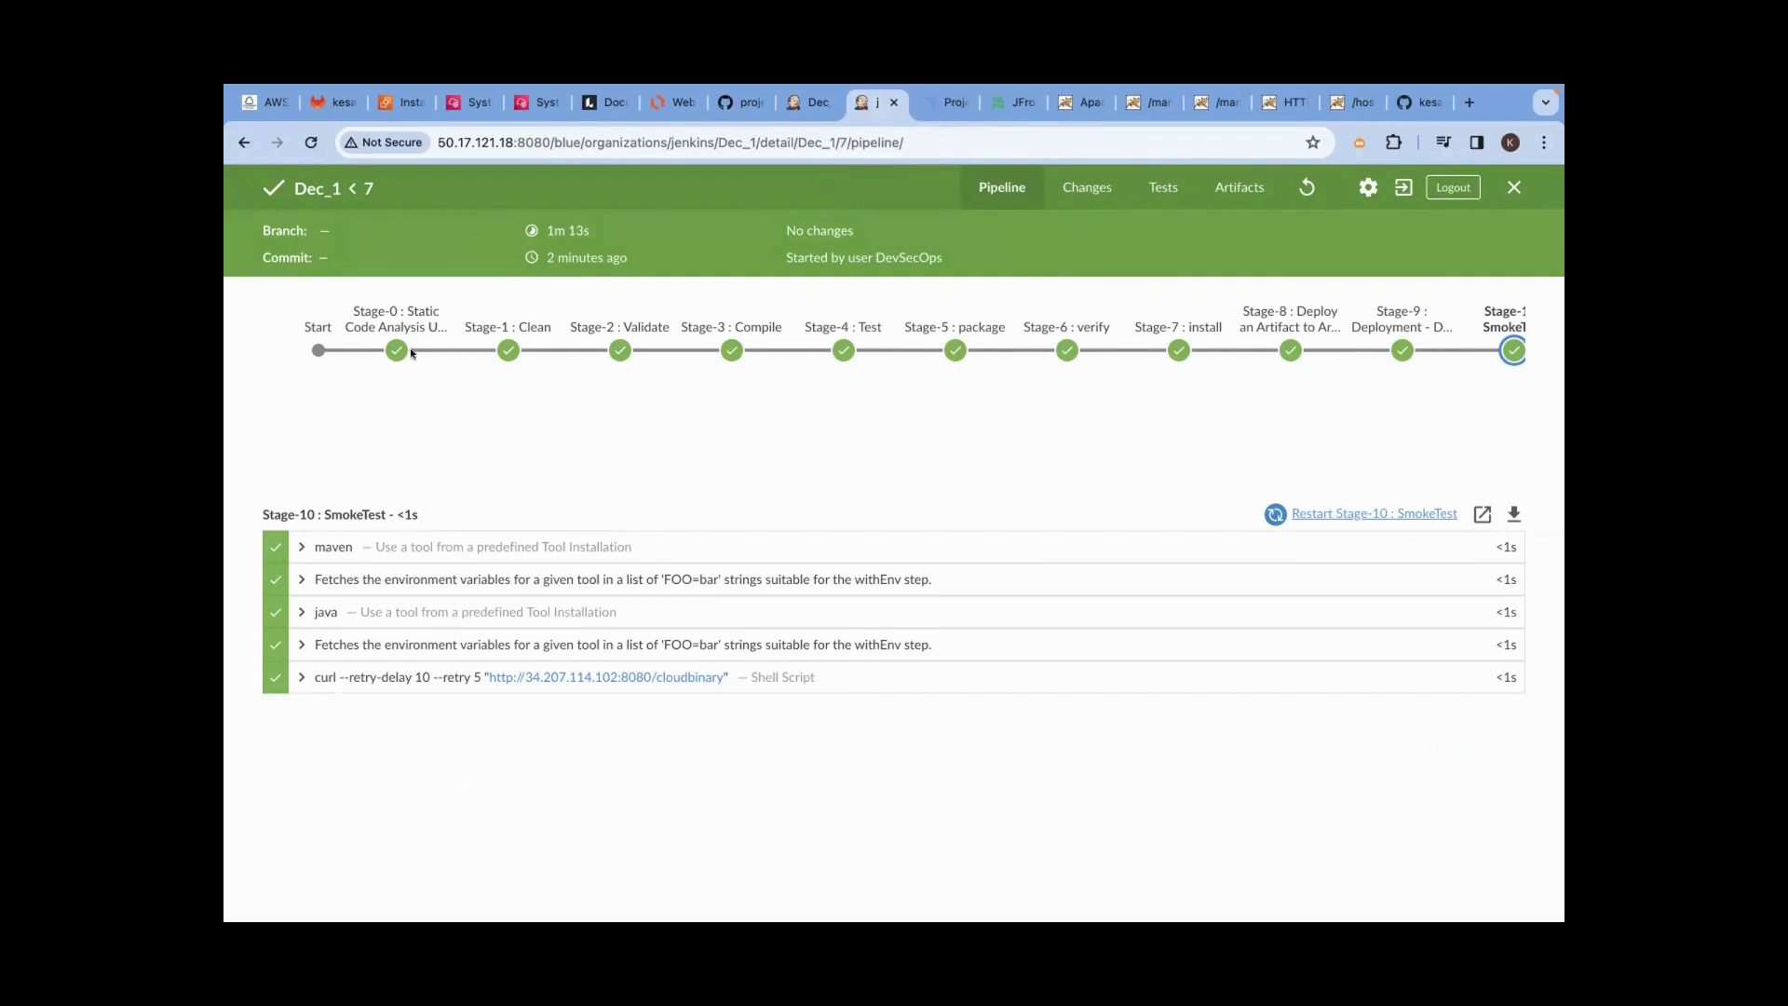
scroll(871, 423, right, 2)
scroll(871, 424, right, 1)
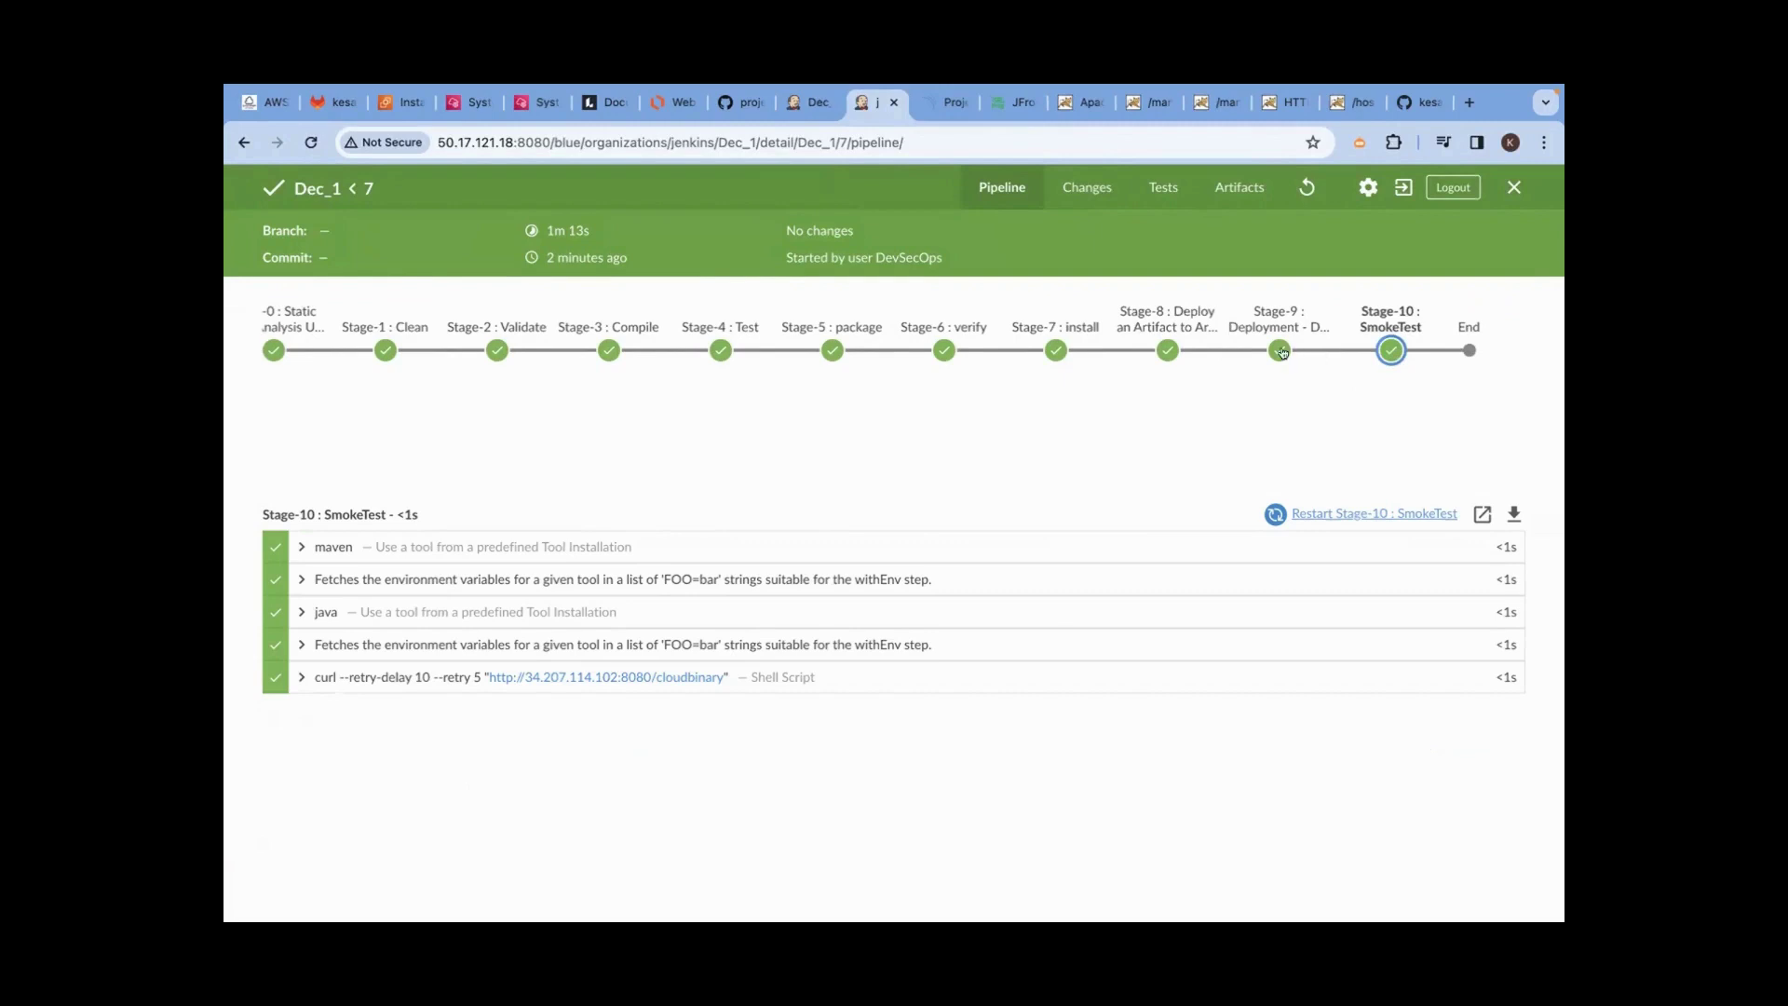
mouse_move(1396, 361)
- Go to the Tomcat Web Application Manager and refresh its list of deployed applications
click(1086, 104)
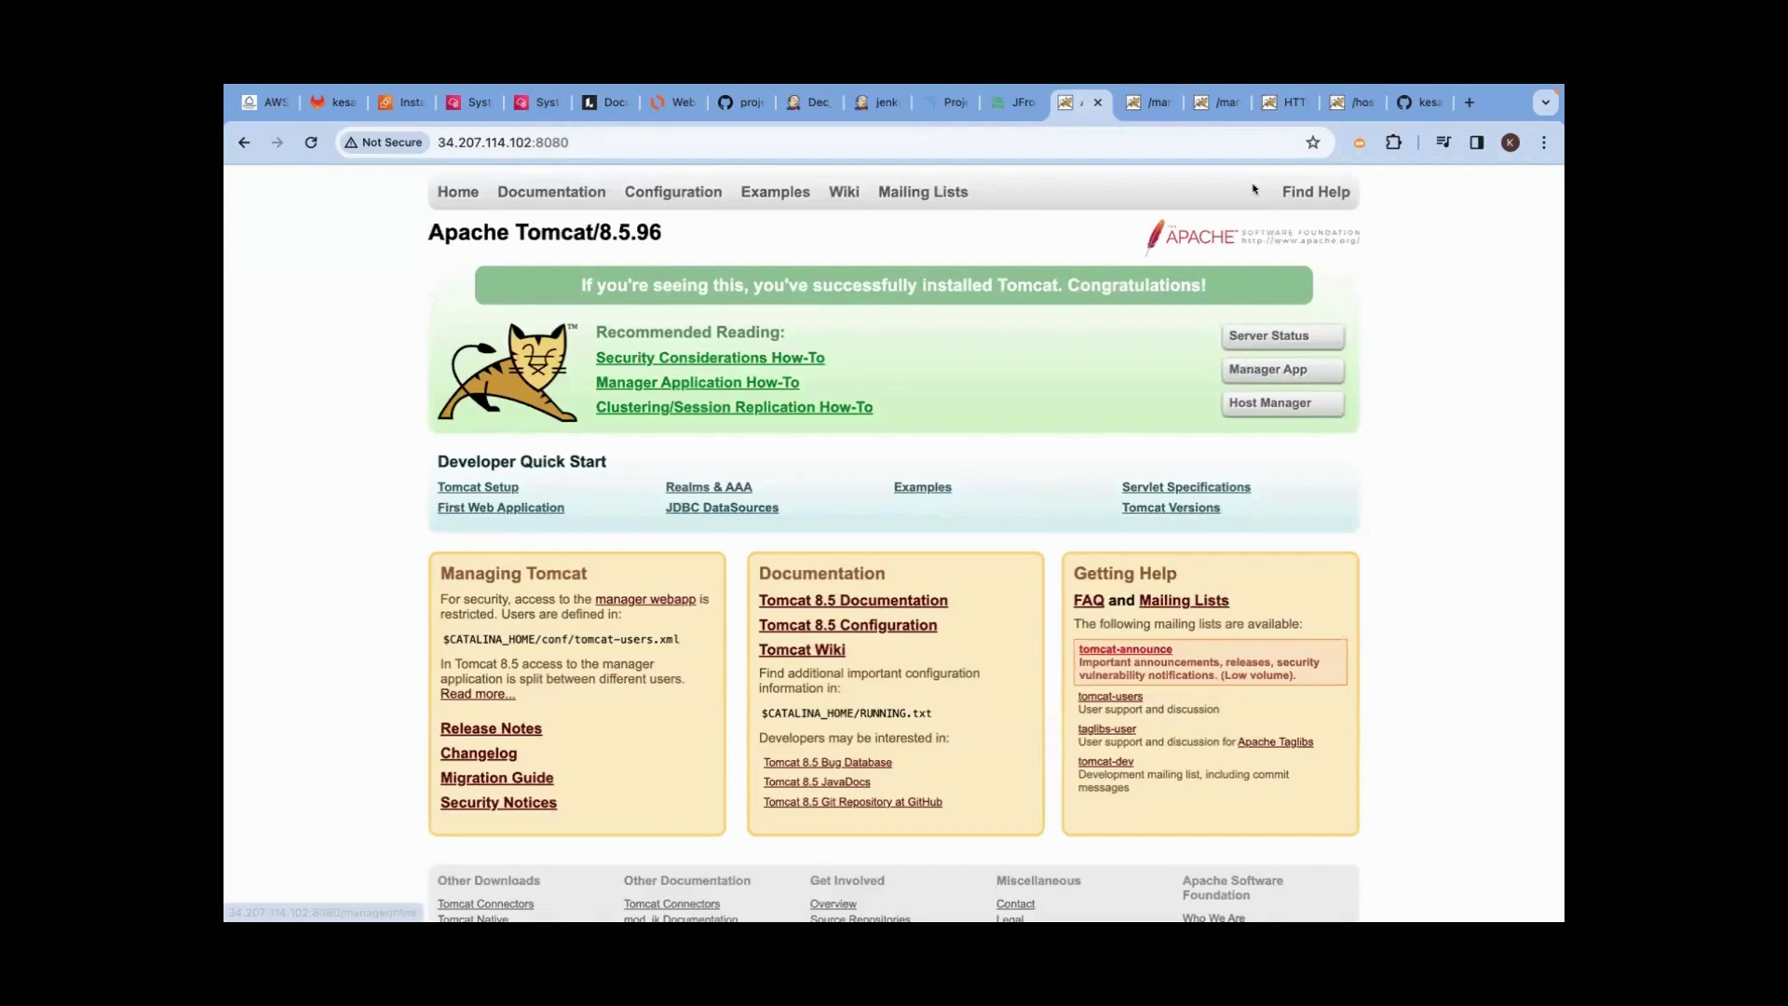
click(1215, 103)
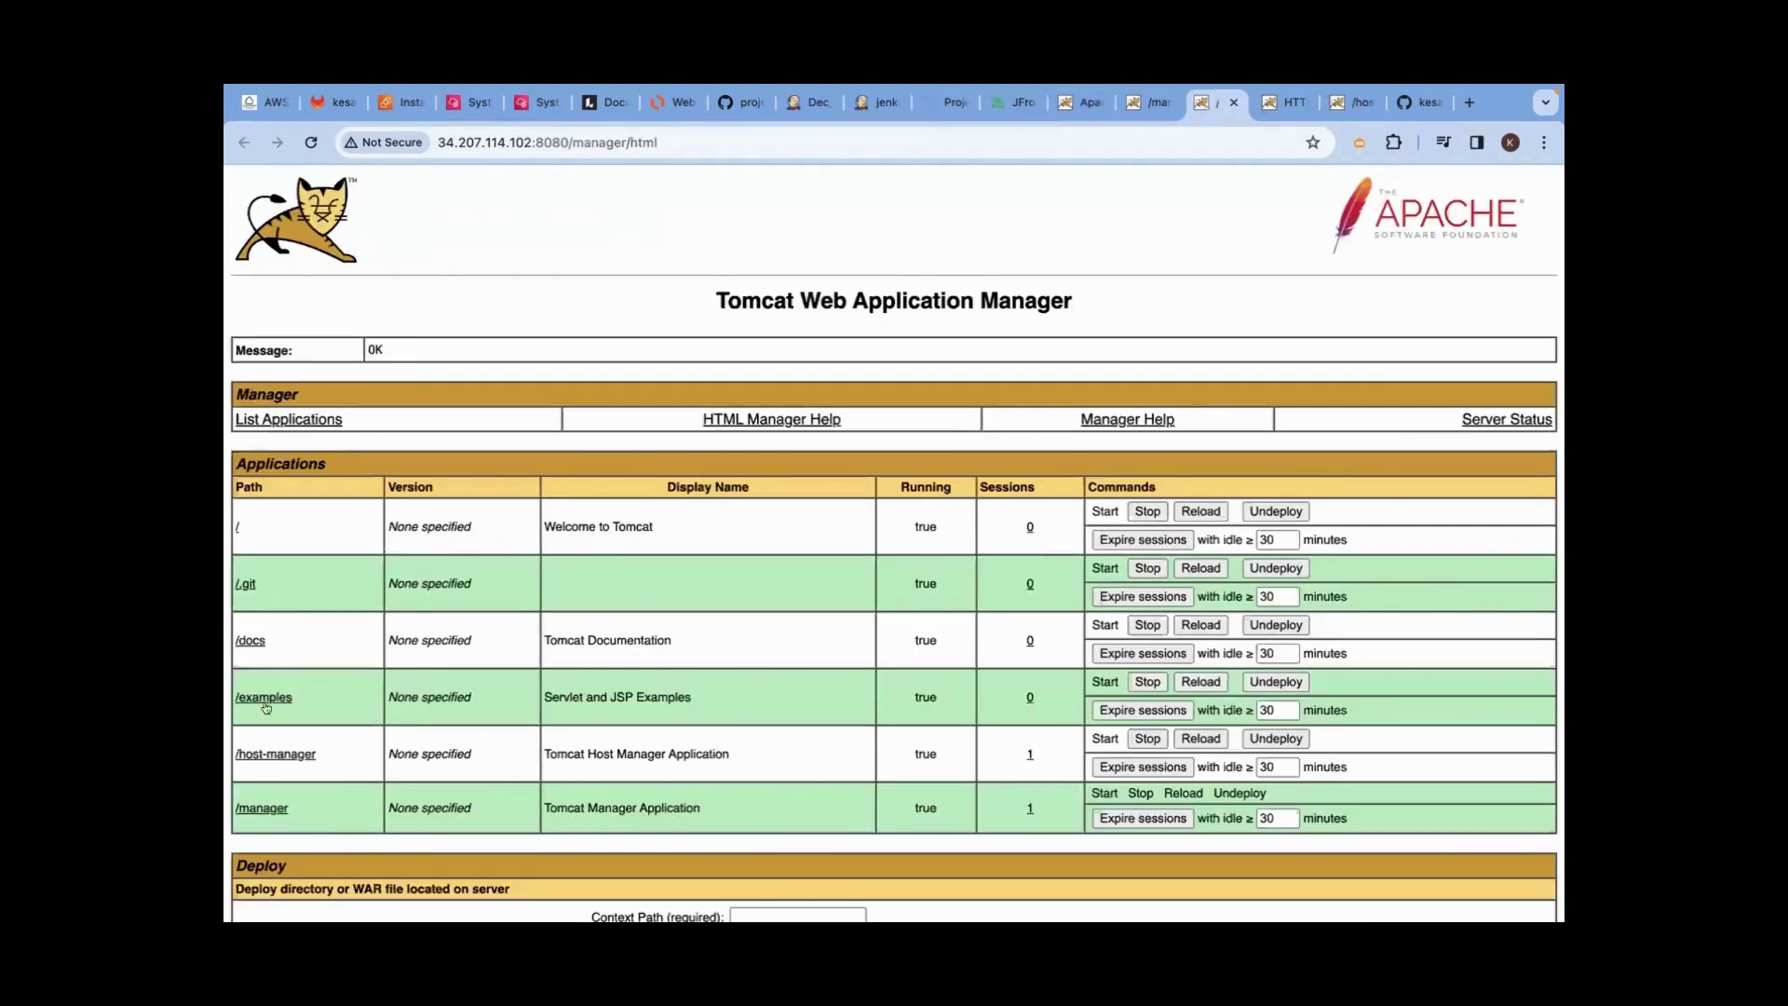
click(311, 141)
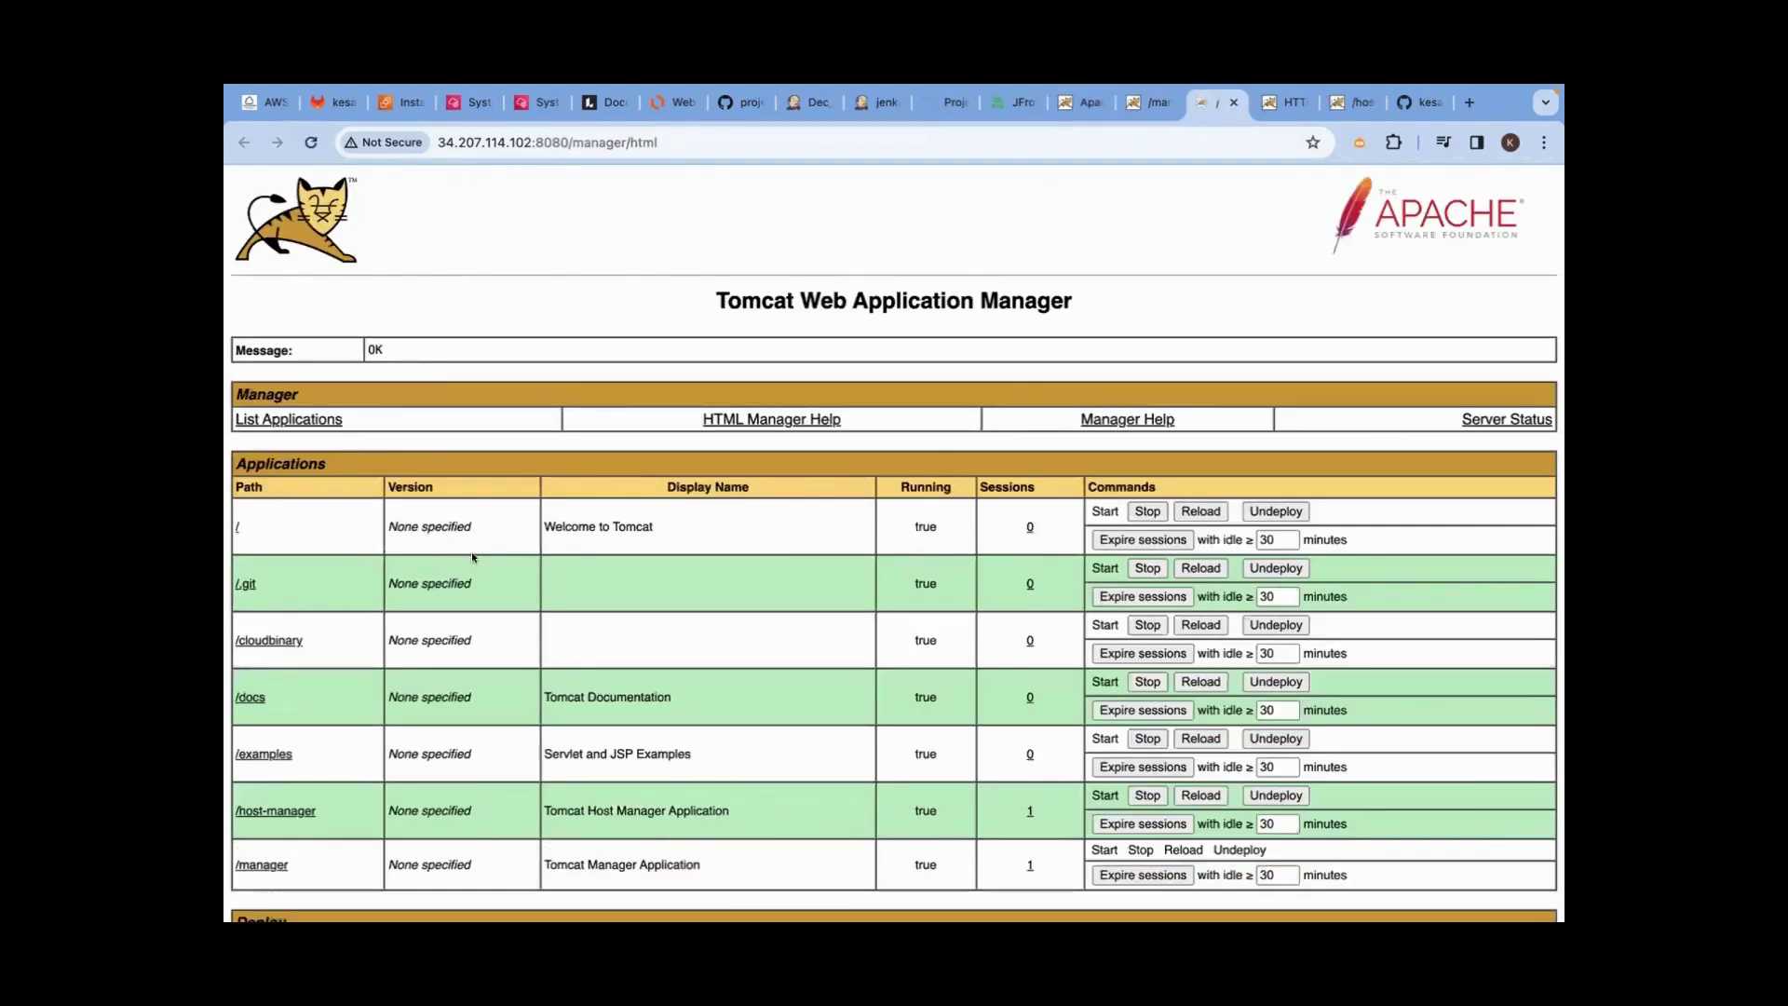
- Open the deployed /cloudbinary application in a new browser tab and view its home page
right_click(277, 638)
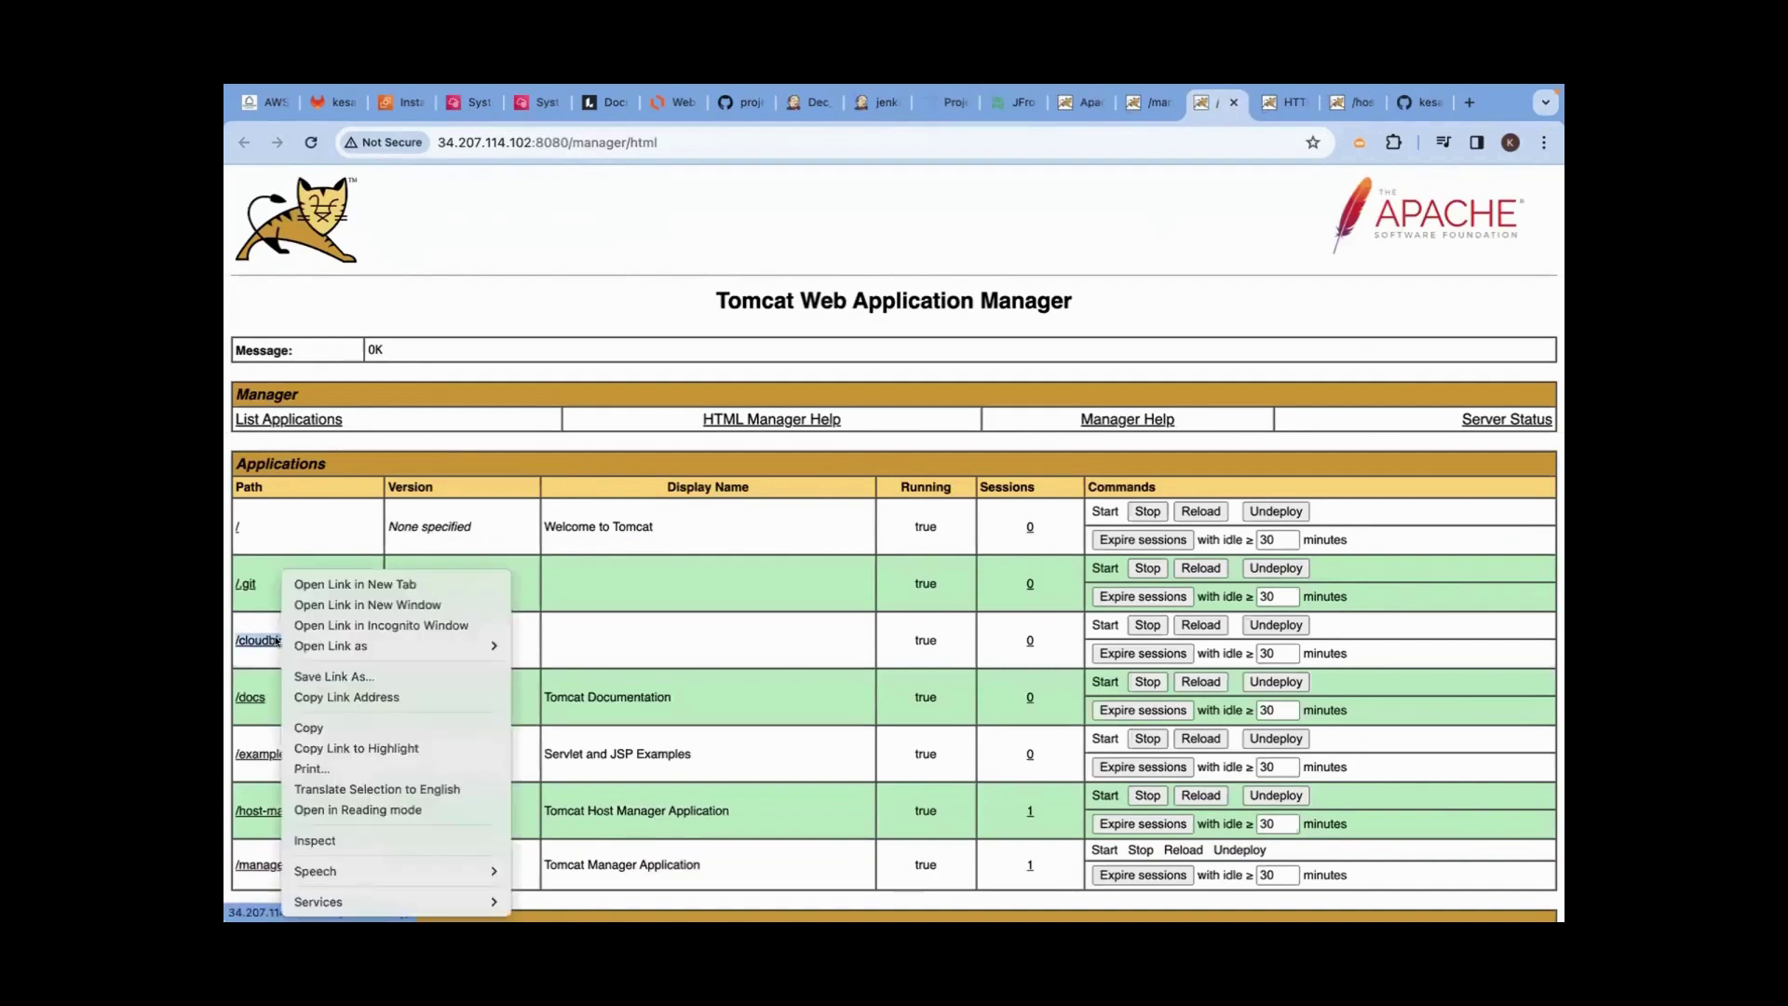
click(321, 584)
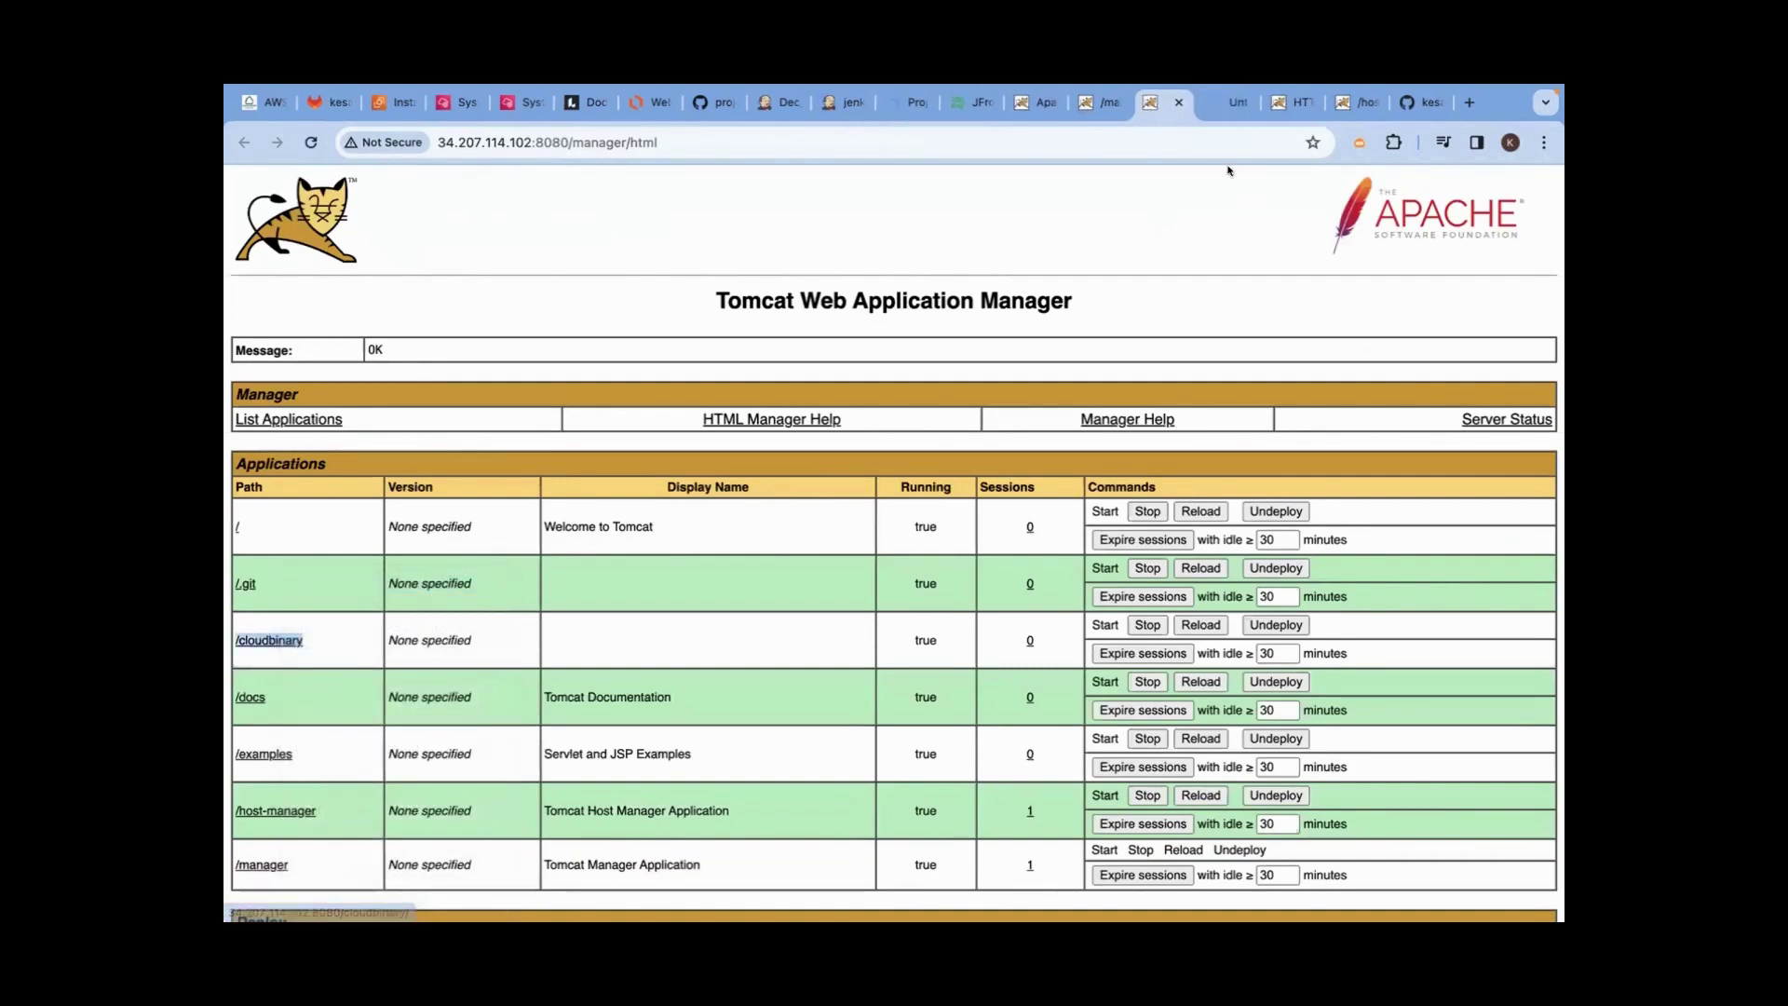
click(1203, 103)
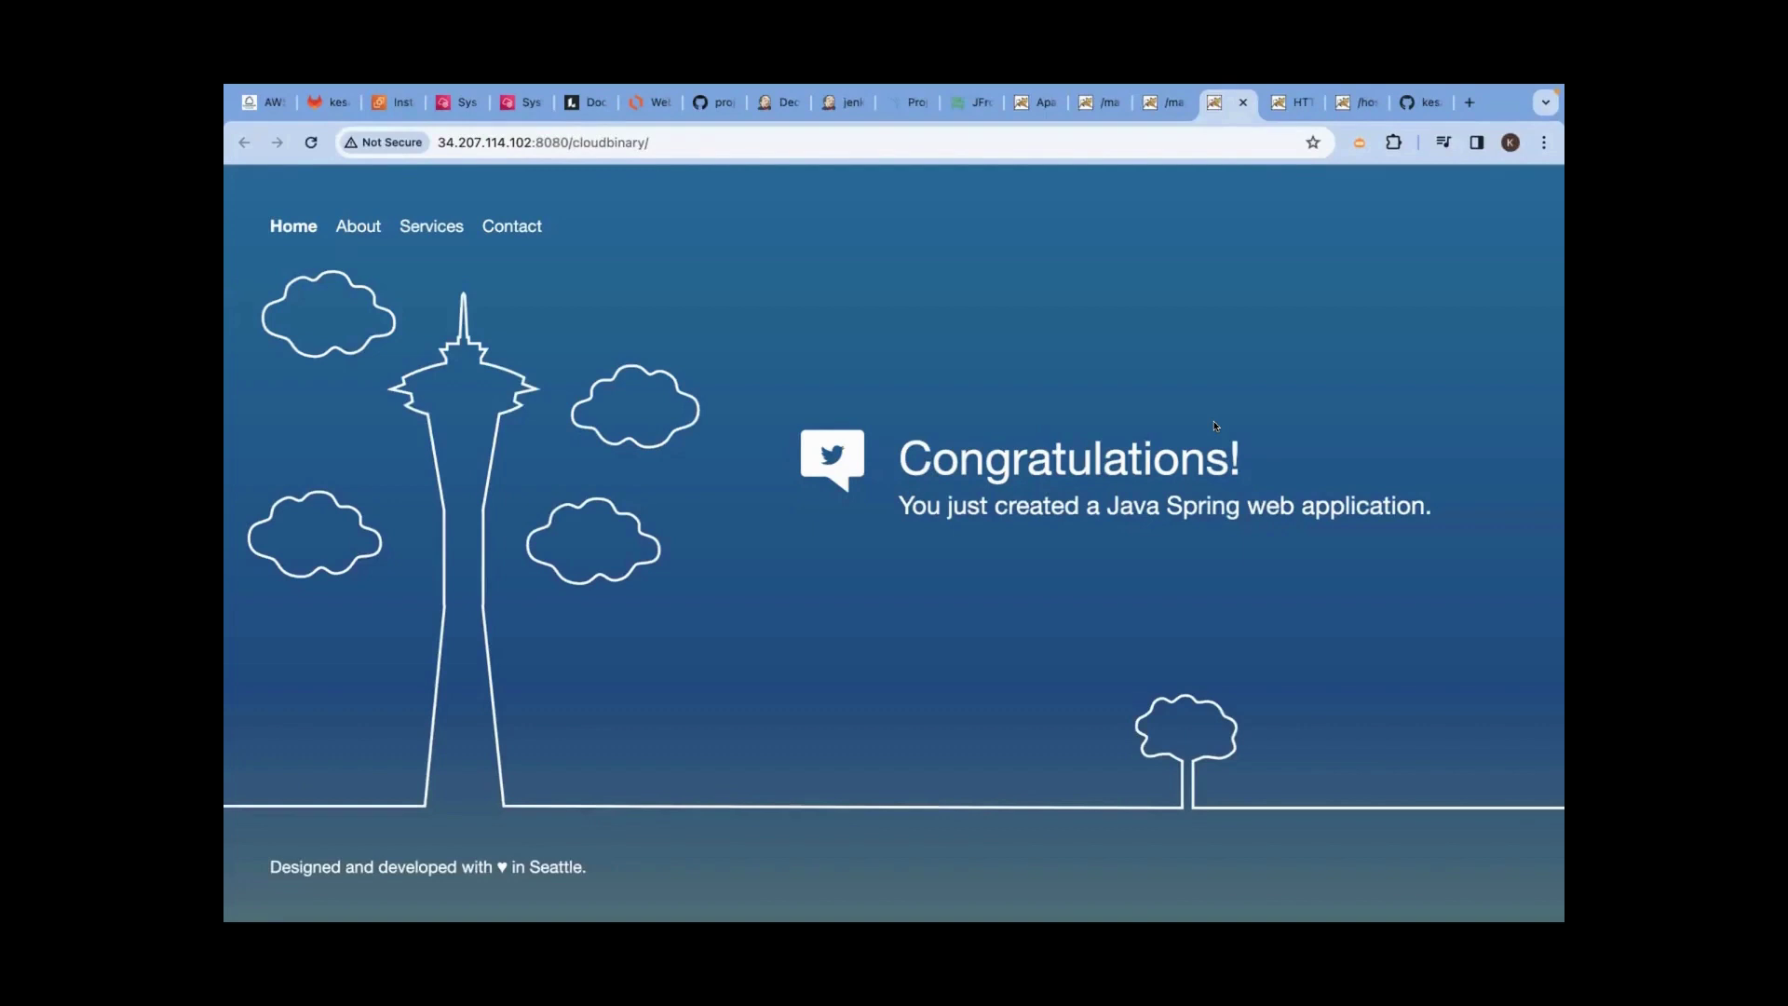
- Switch to the JavaProject board and examine the CI/CD servers, the AWS application environment and the team roles in the diagram
key(ctrl+Left)
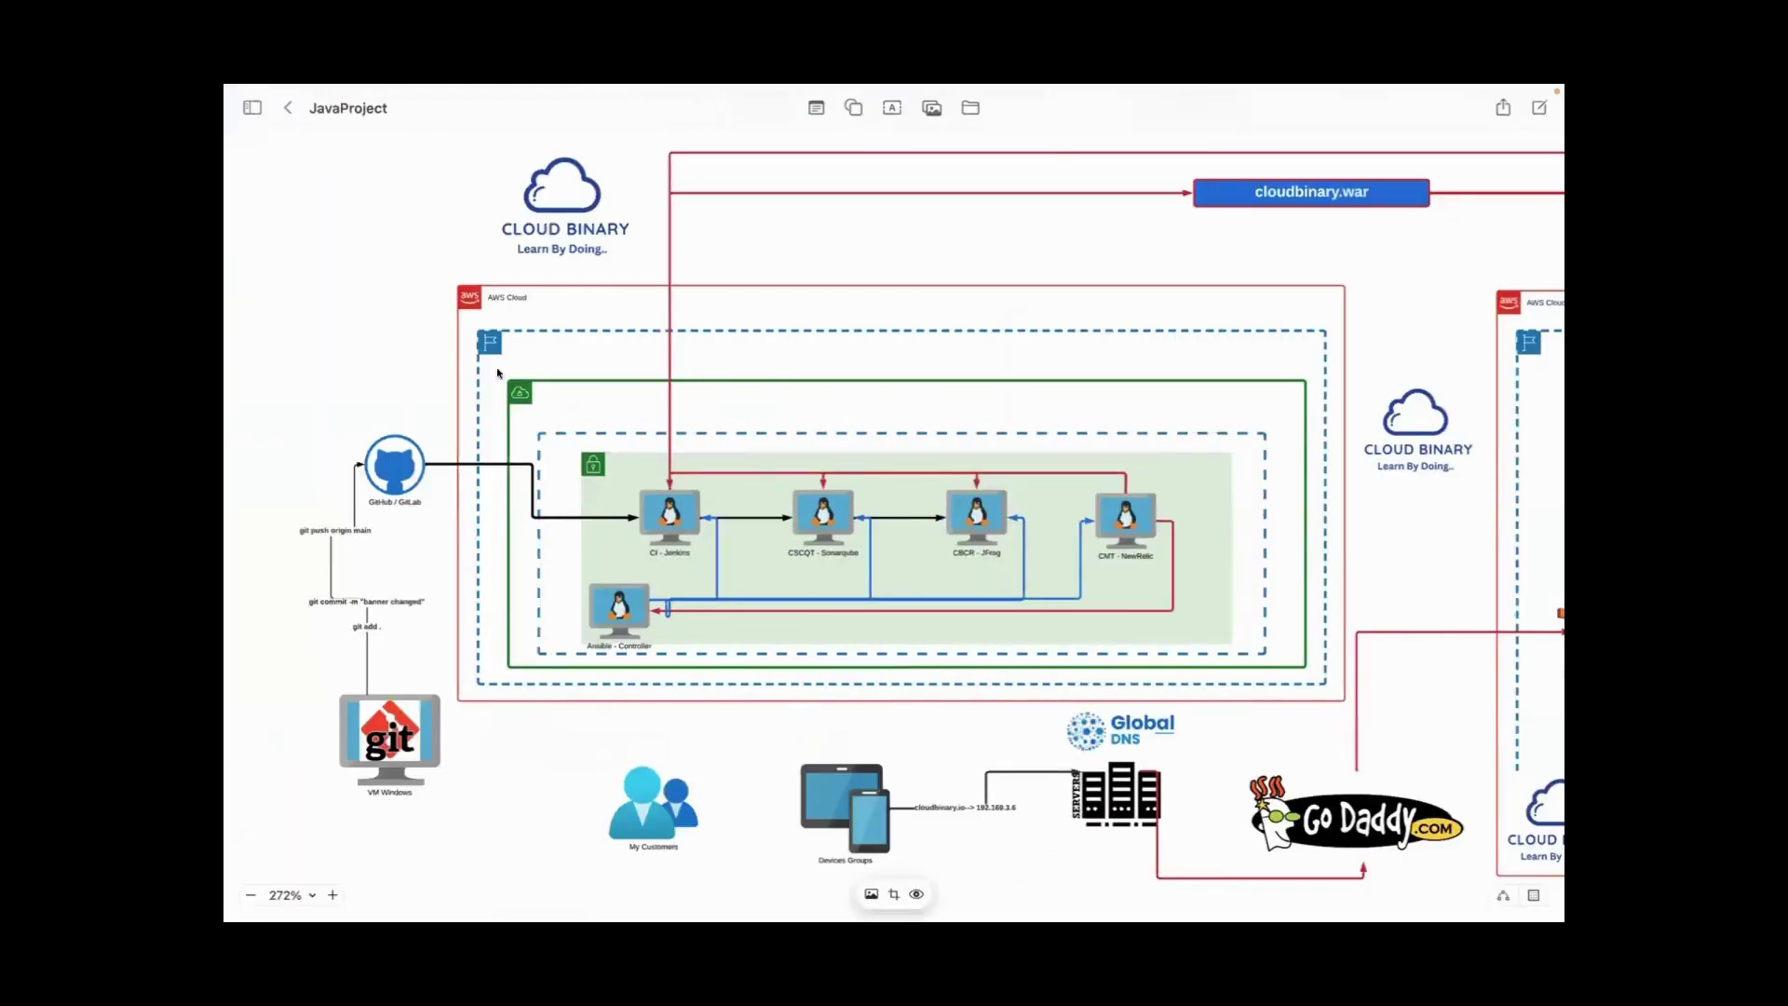
scroll(1016, 574, down, 5)
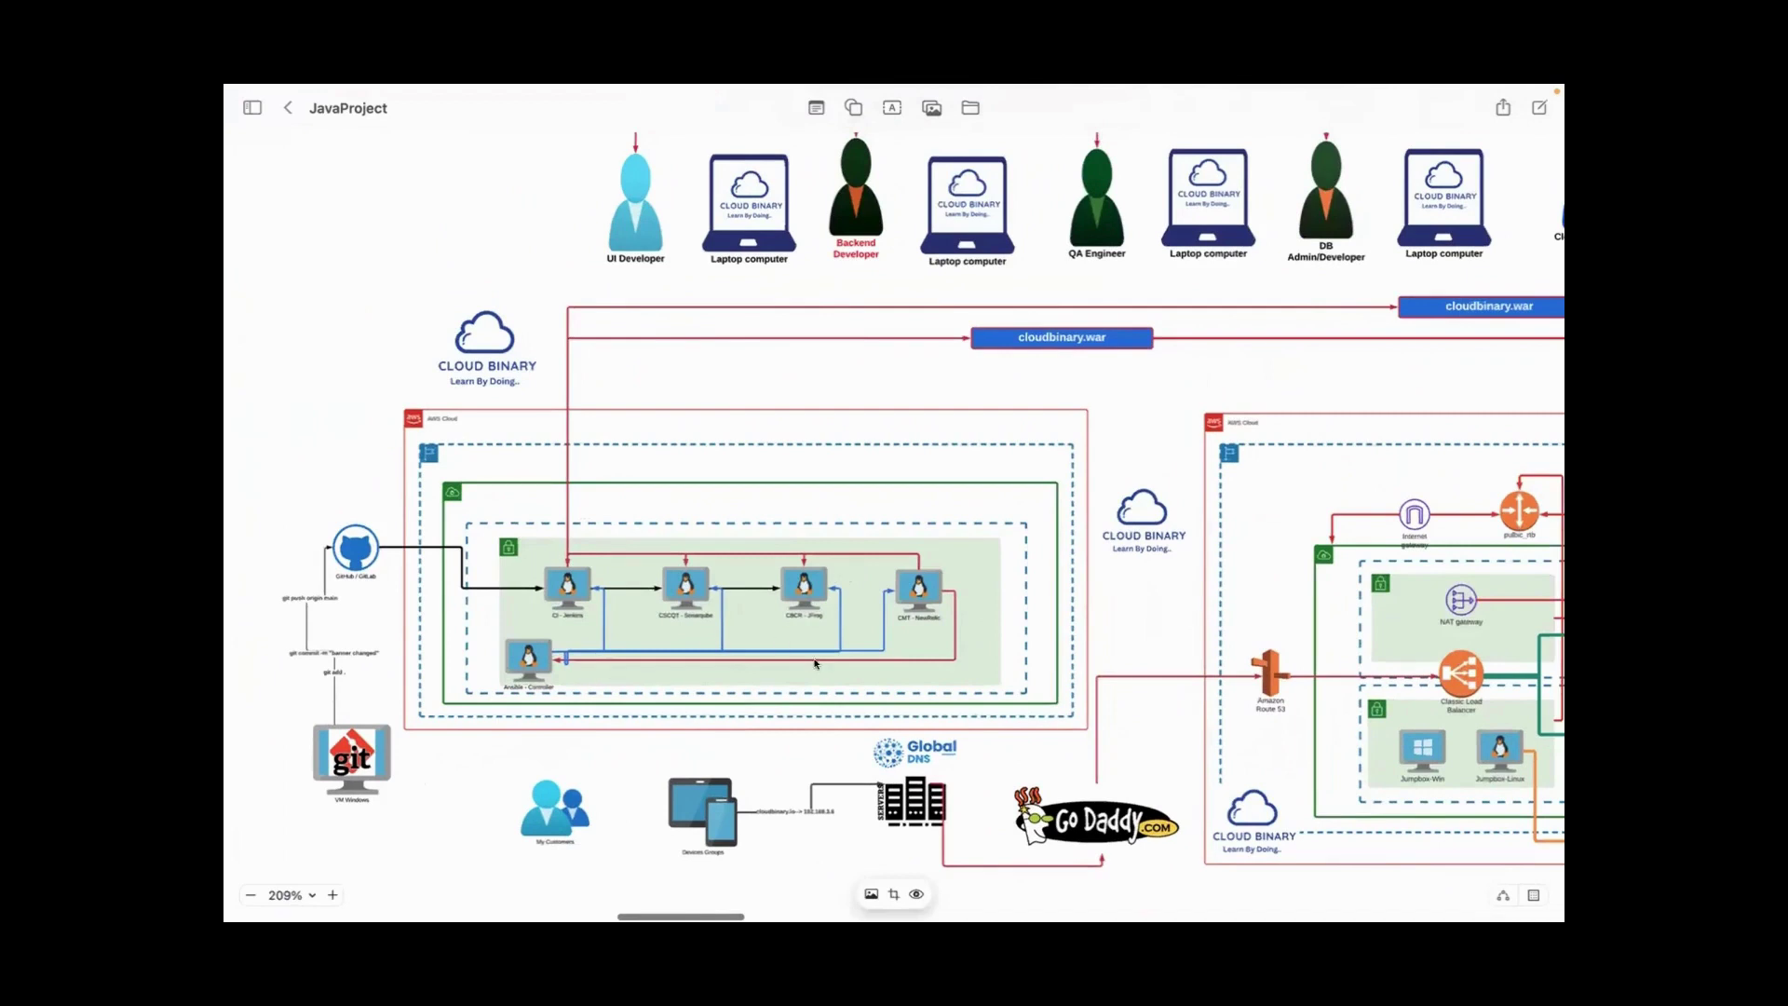
scroll(815, 663, right, 5)
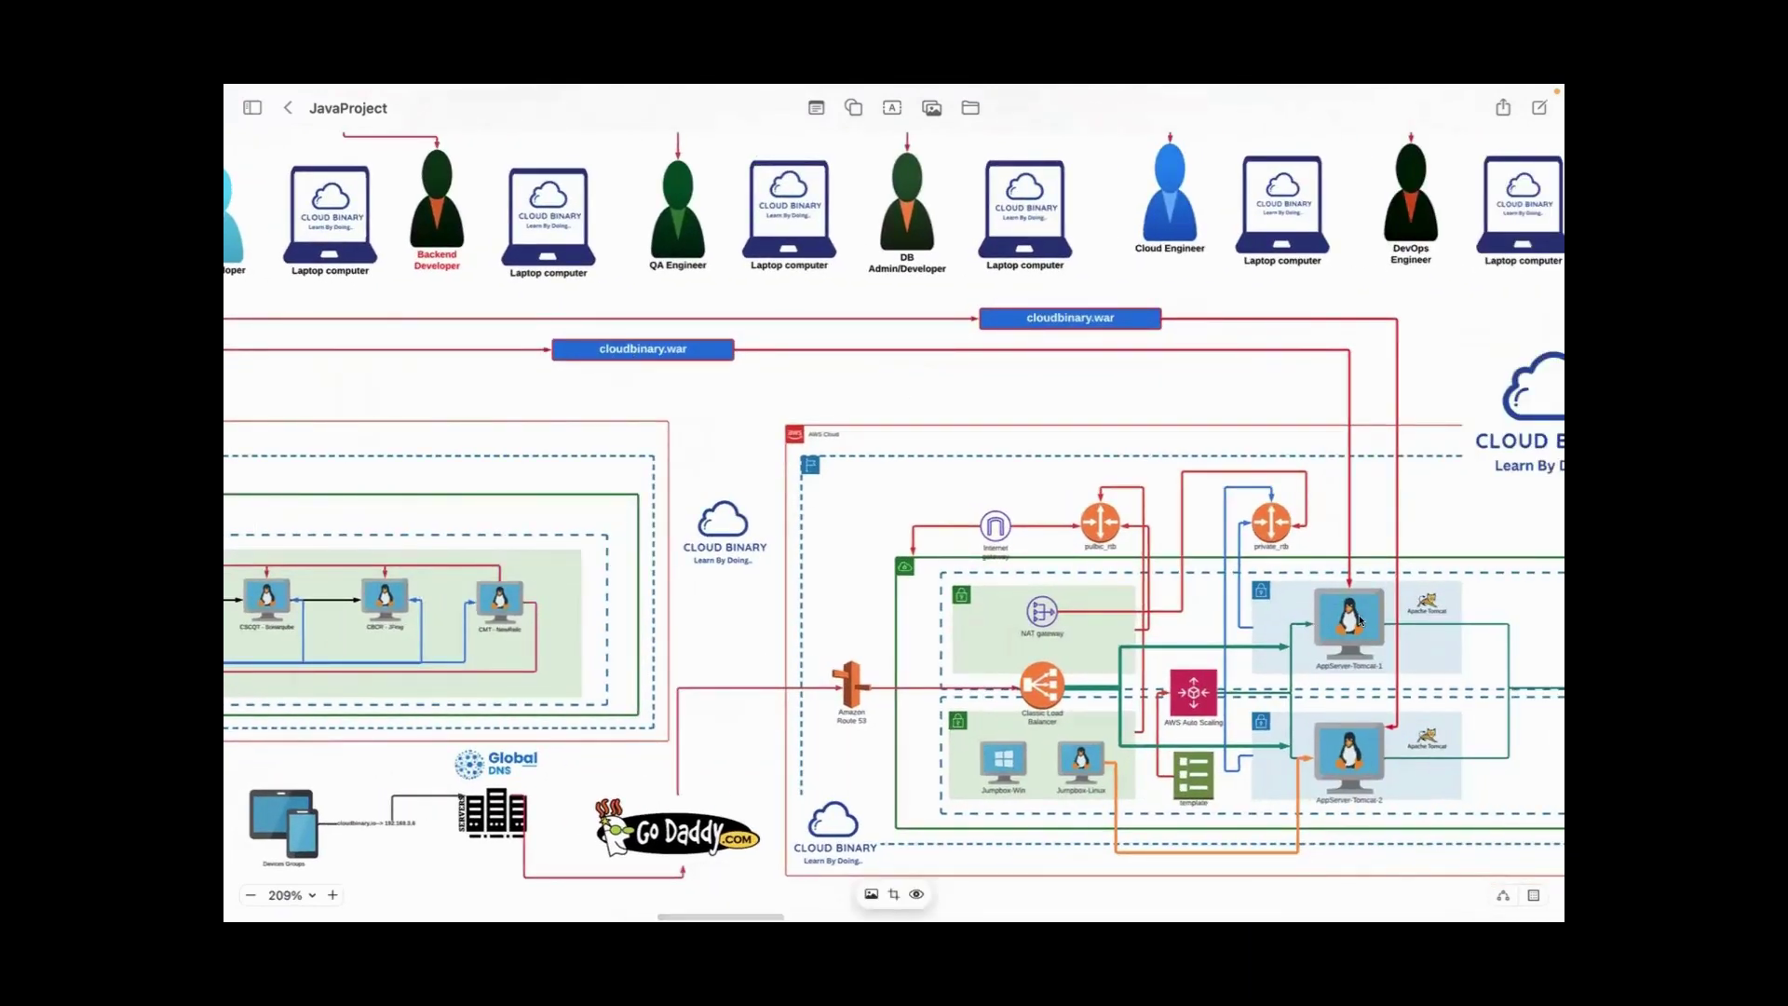
scroll(1313, 632, right, 3)
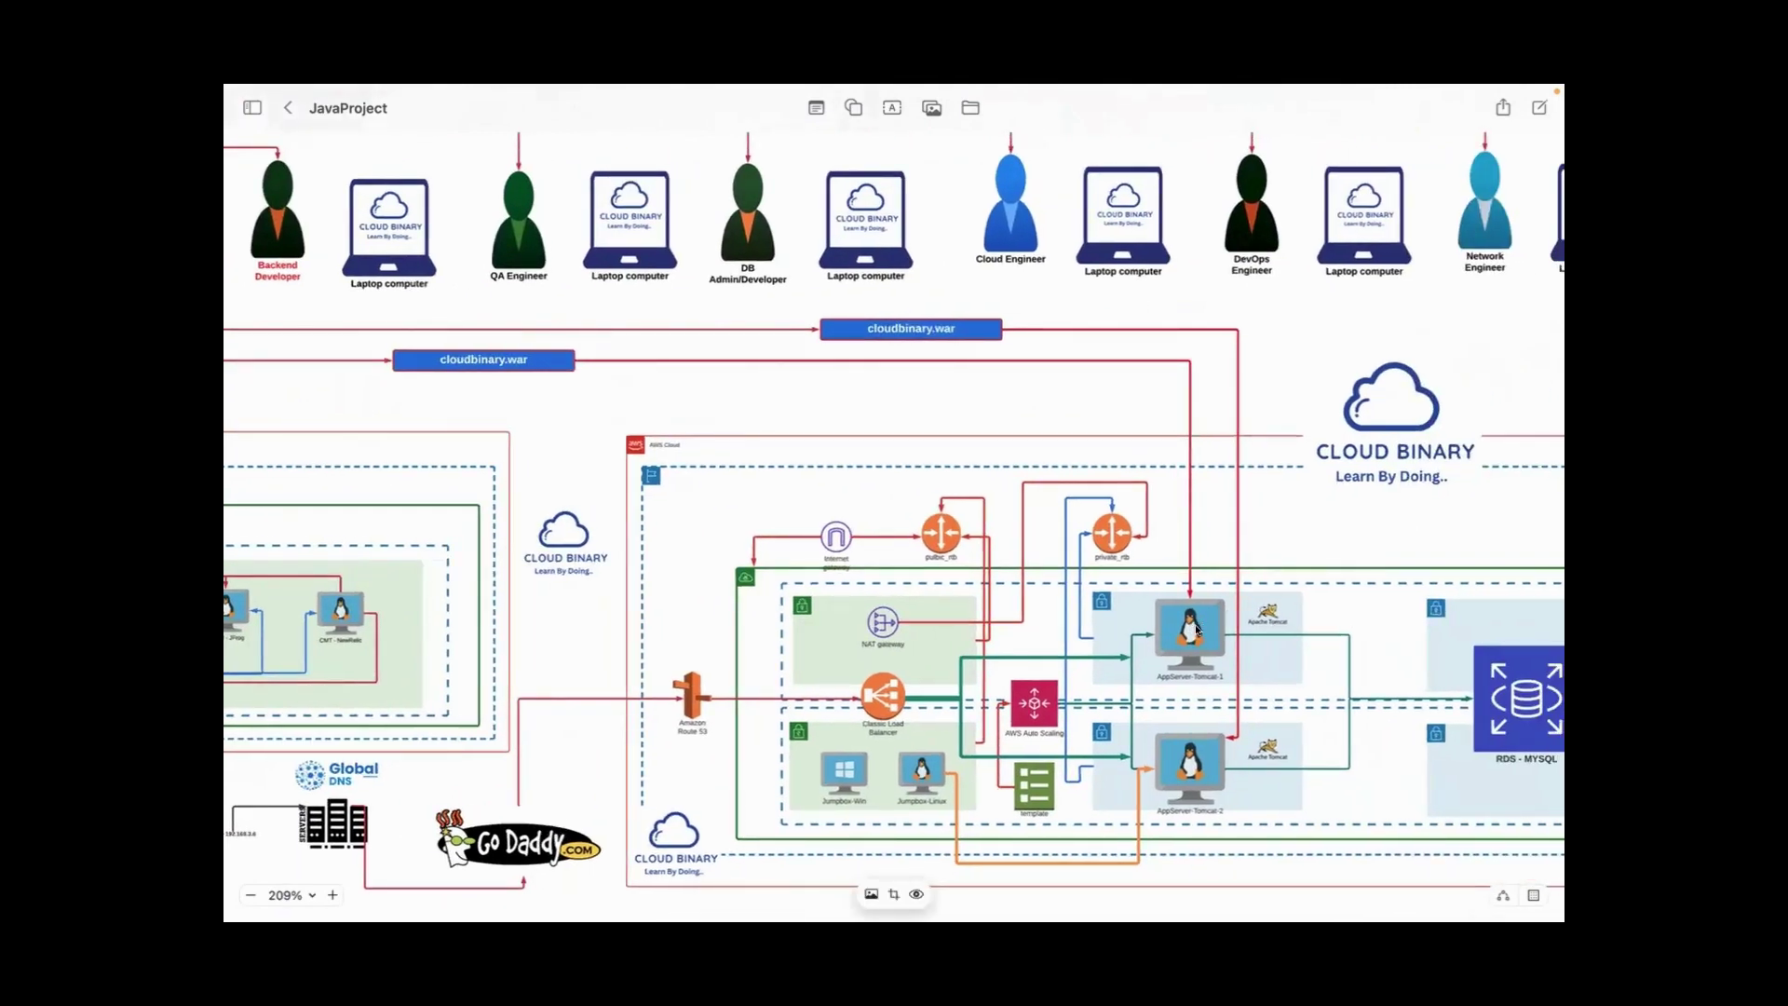
scroll(1194, 626, down, 5)
scroll(1194, 625, left, 6)
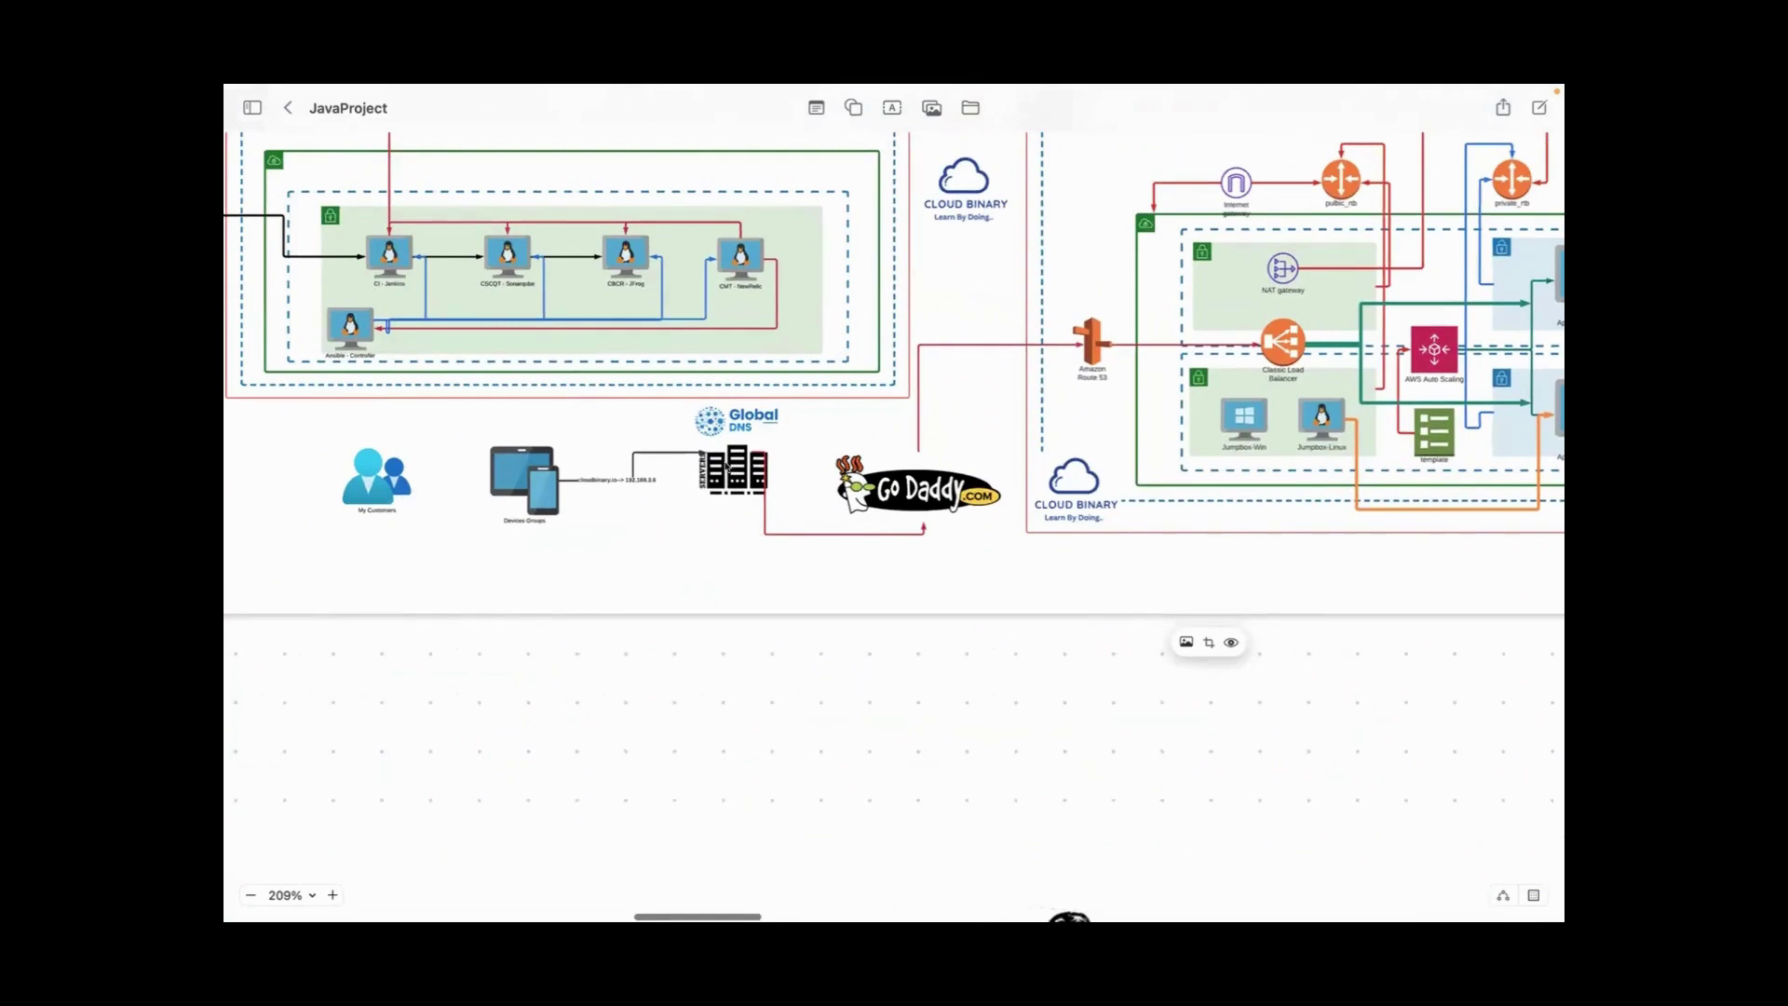
scroll(817, 487, right, 5)
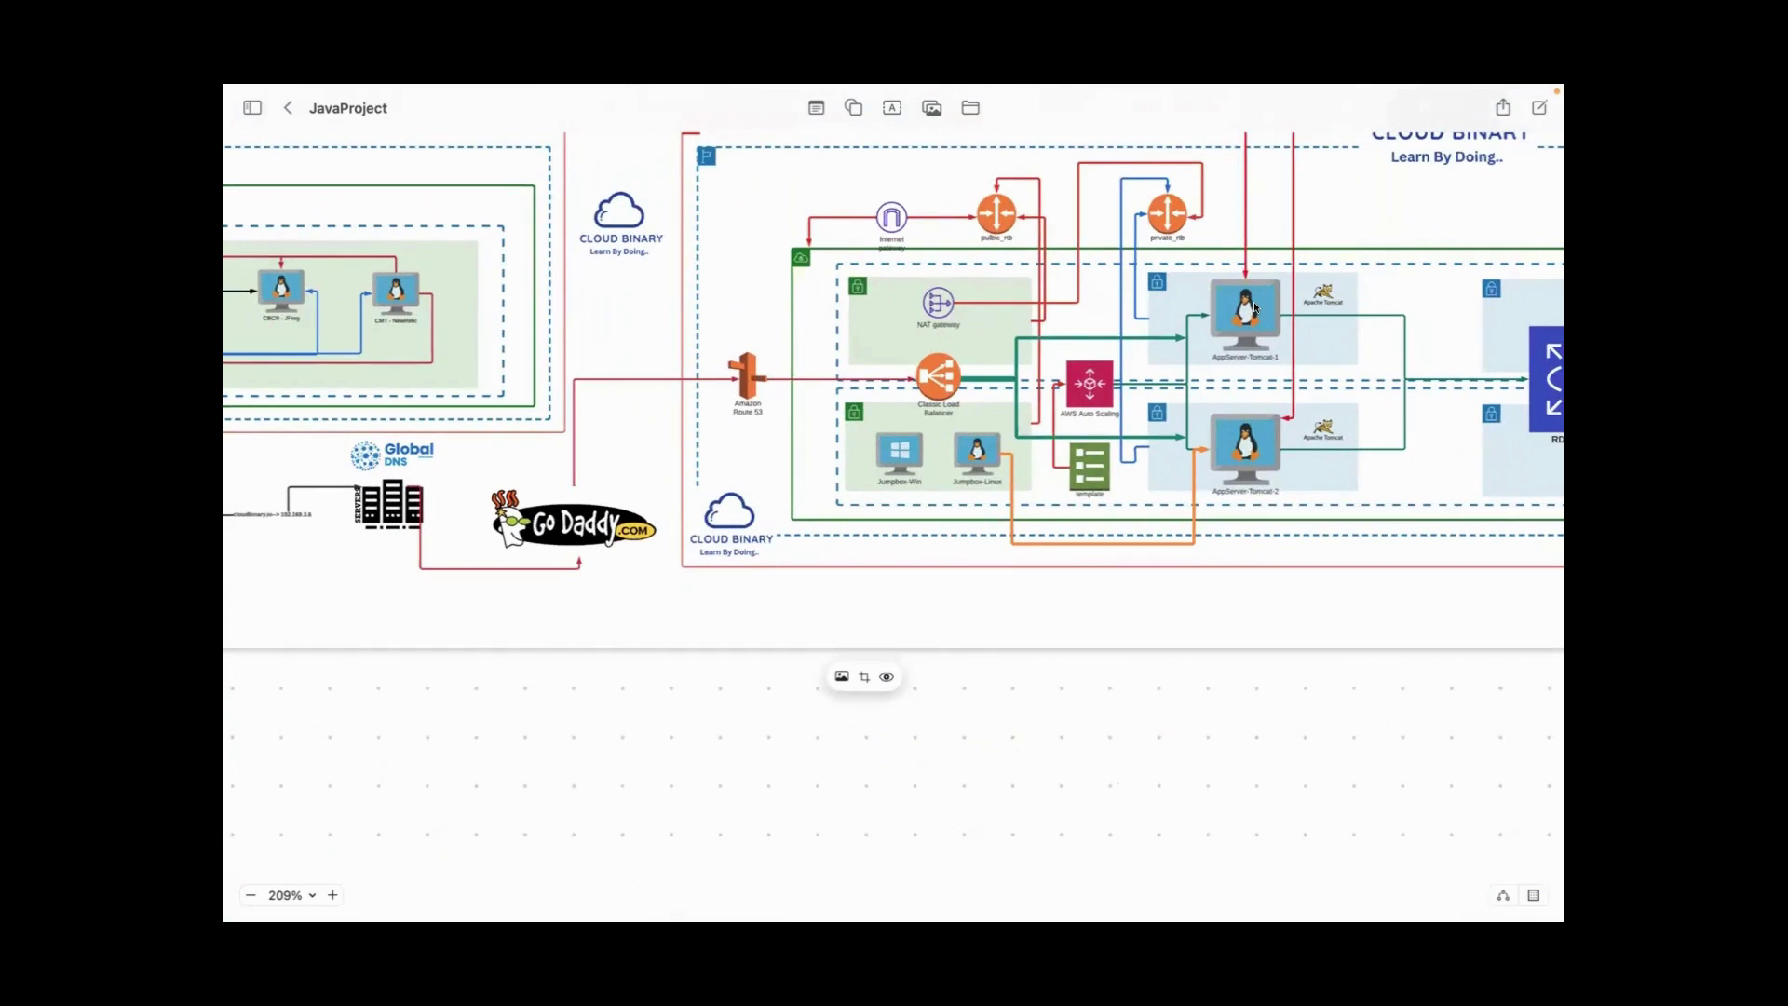
scroll(1254, 307, down, 5)
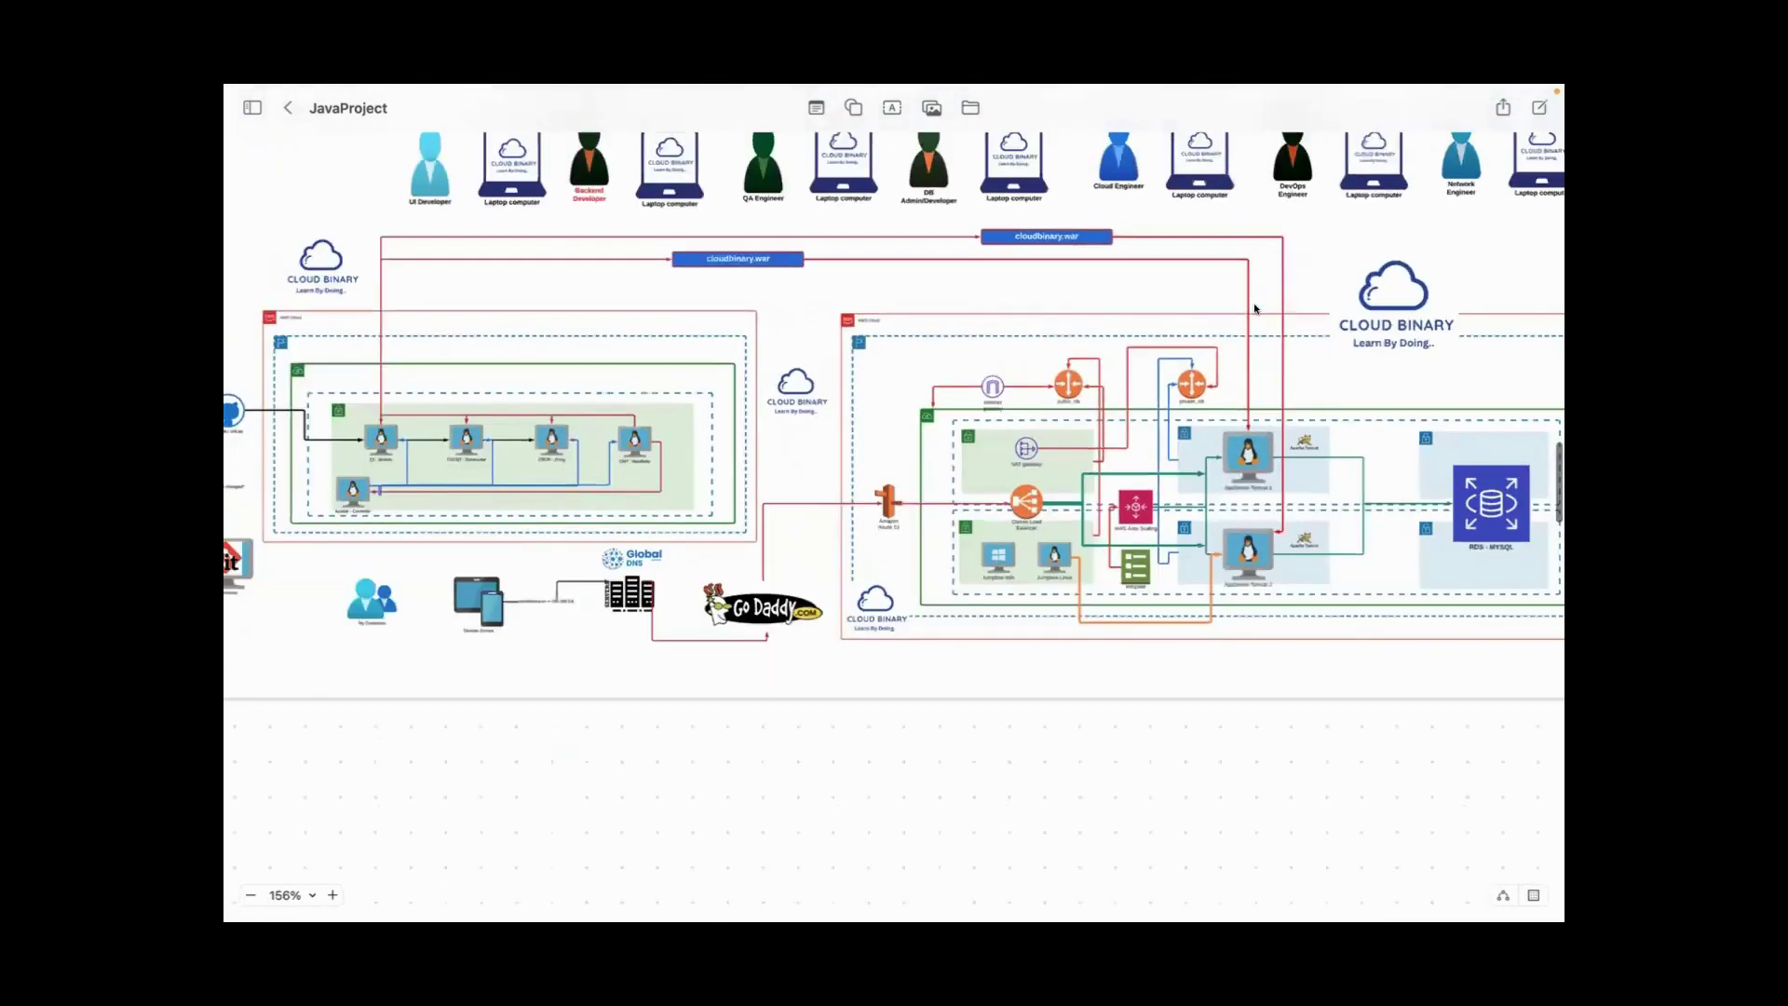
scroll(1254, 304, up, 5)
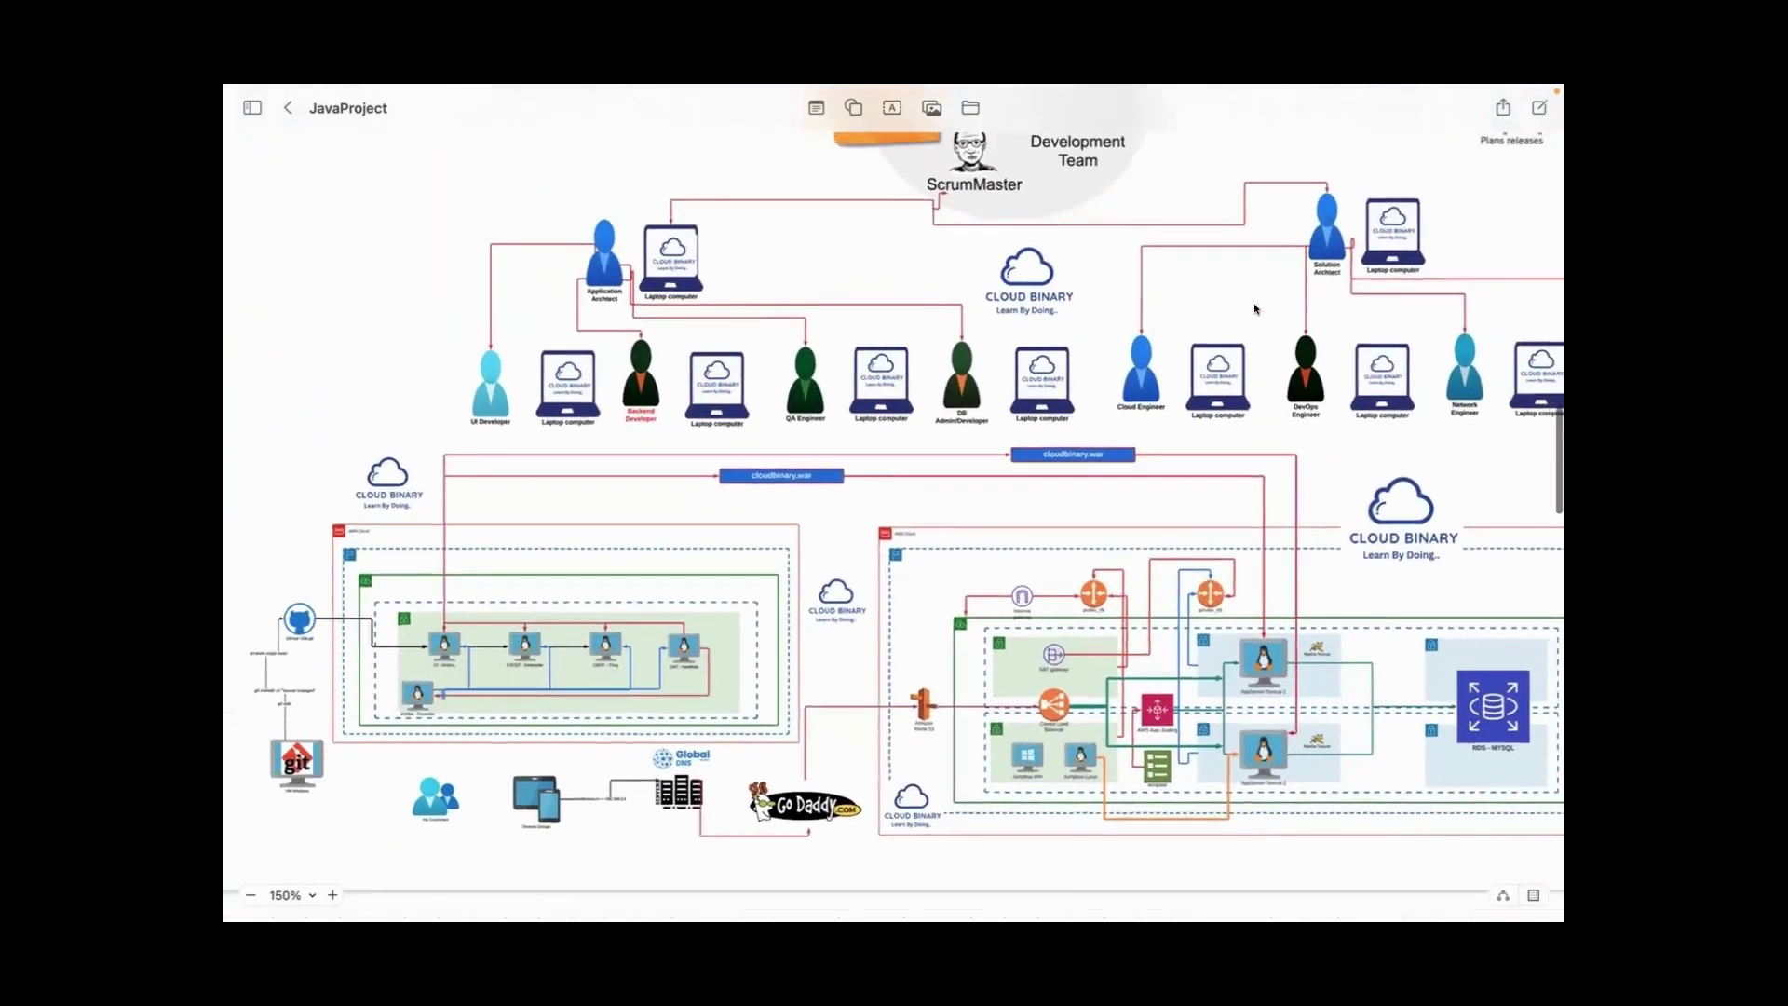
scroll(1254, 304, down, 3)
scroll(1254, 303, up, 3)
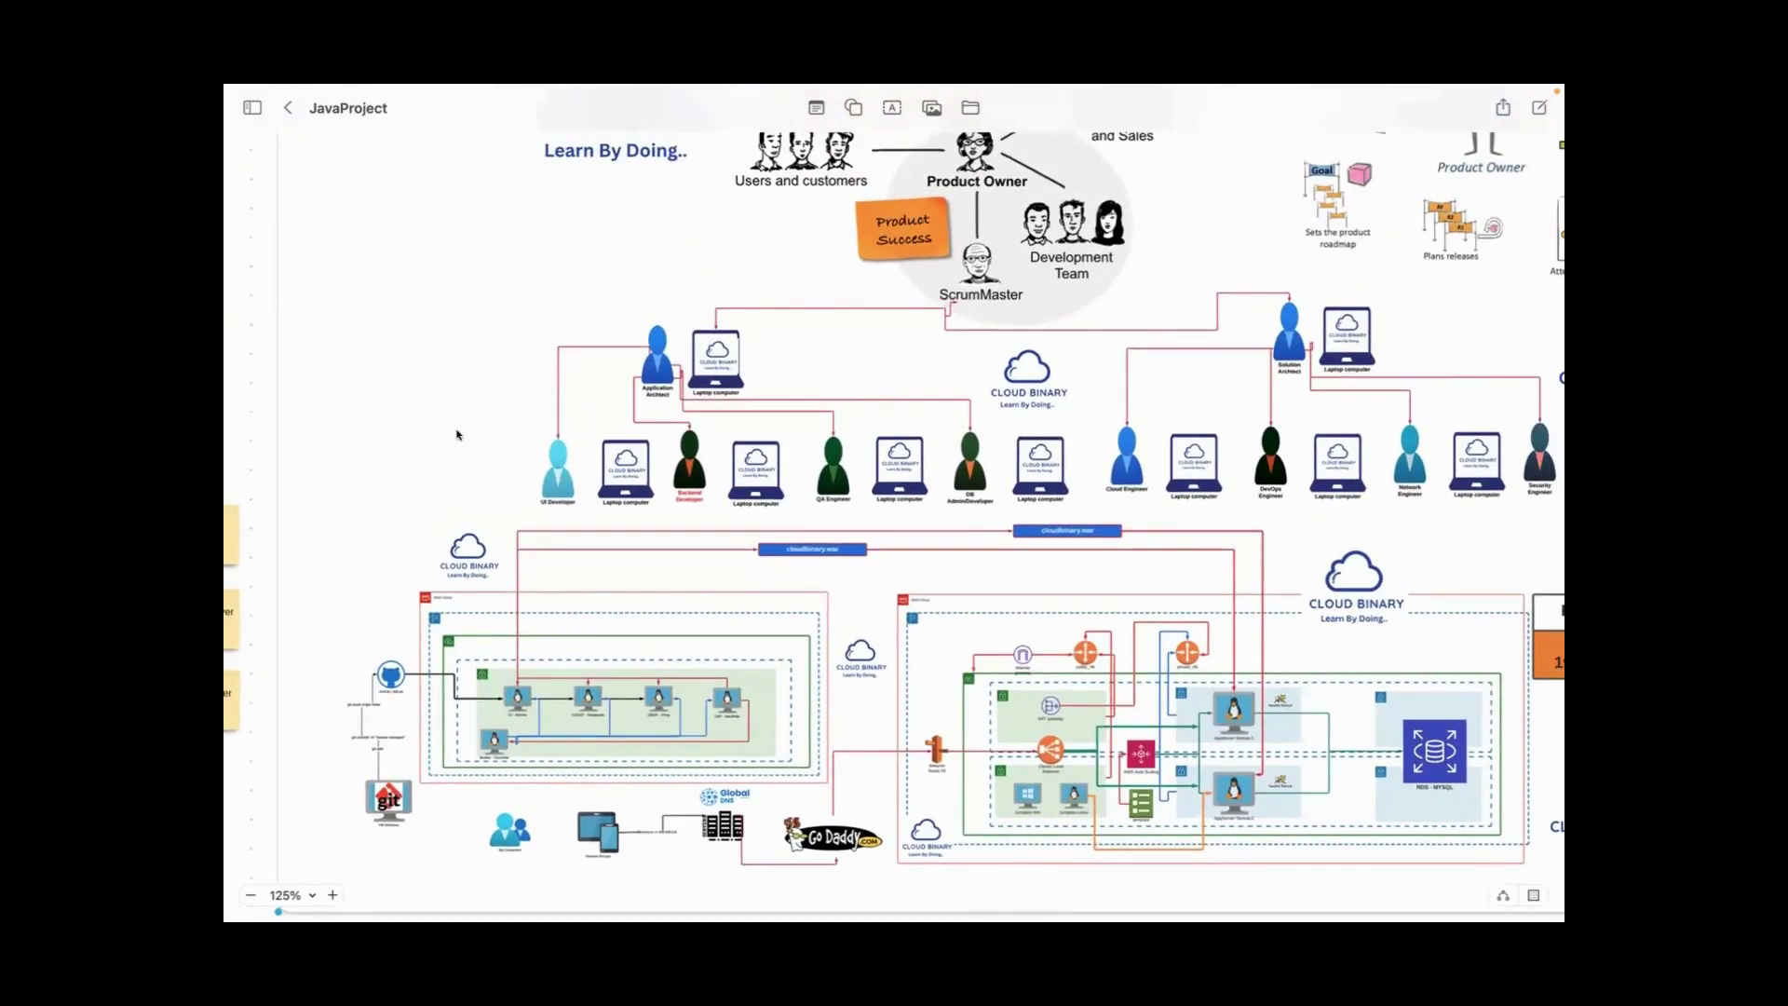
scroll(457, 434, down, 3)
scroll(457, 434, up, 3)
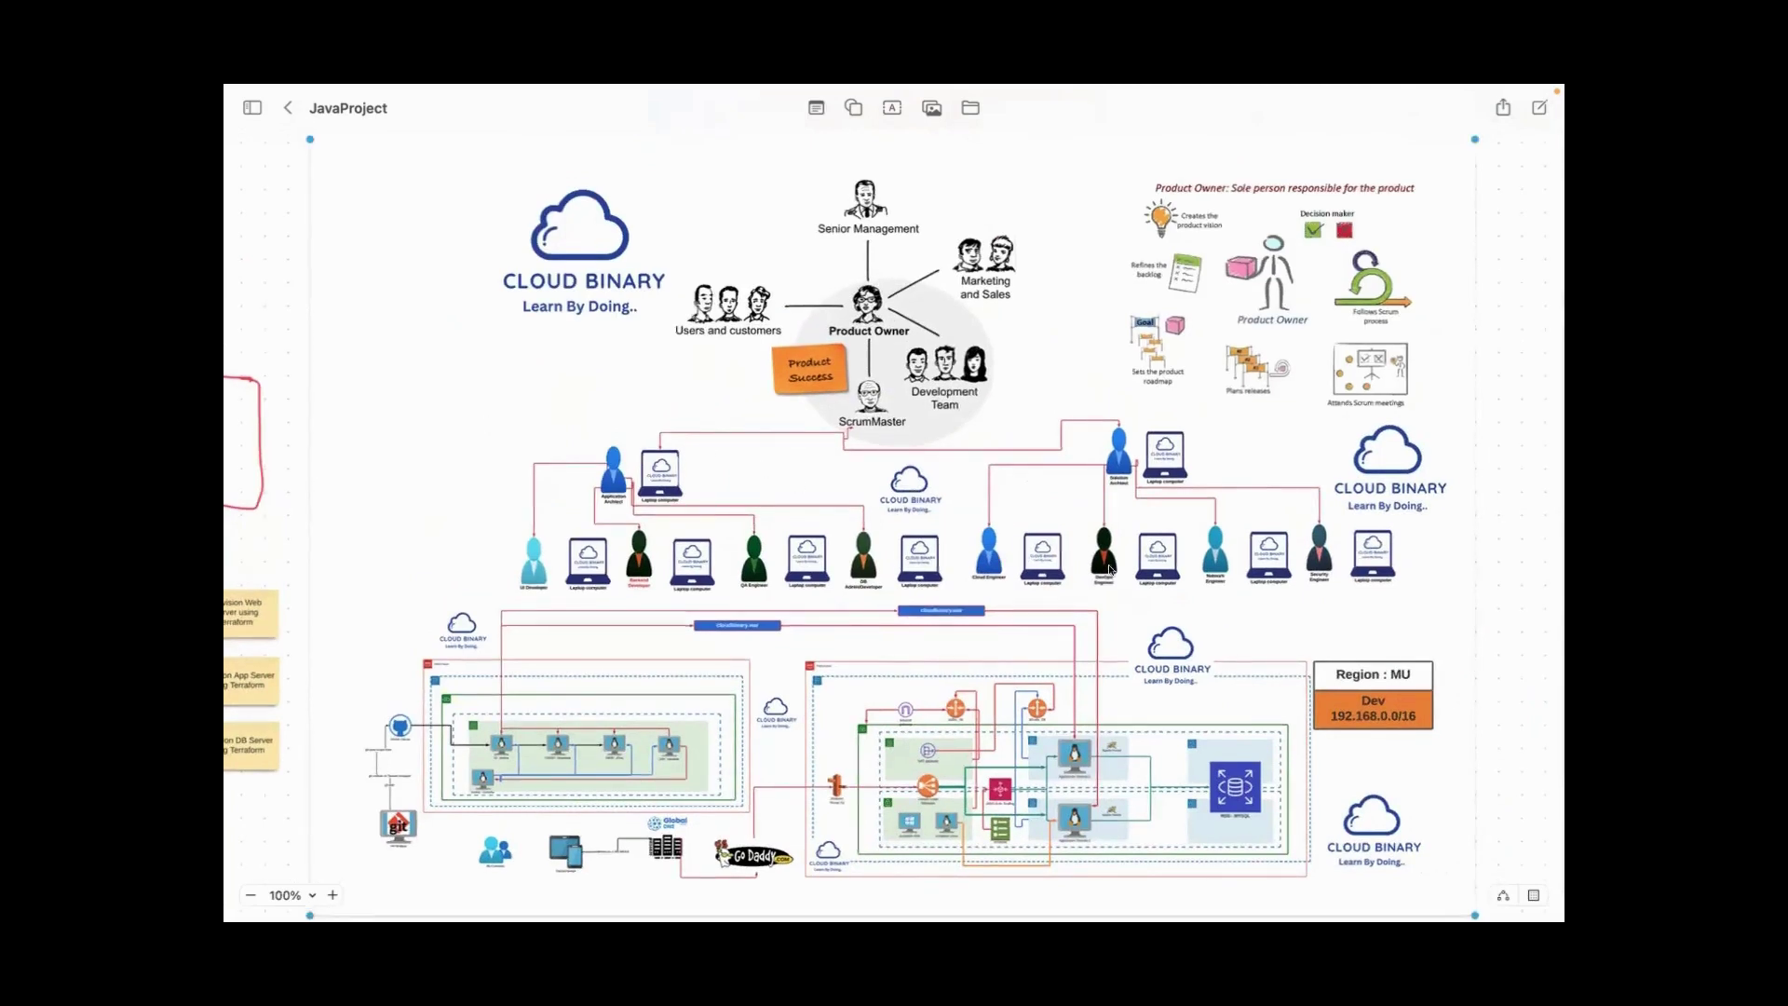
- Switch to Chrome and open the Naukri job listings for AWS cloud engineer in a new tab
key(super+Tab)
click(1469, 102)
text(nu)
key(BackSpace)
text(au)
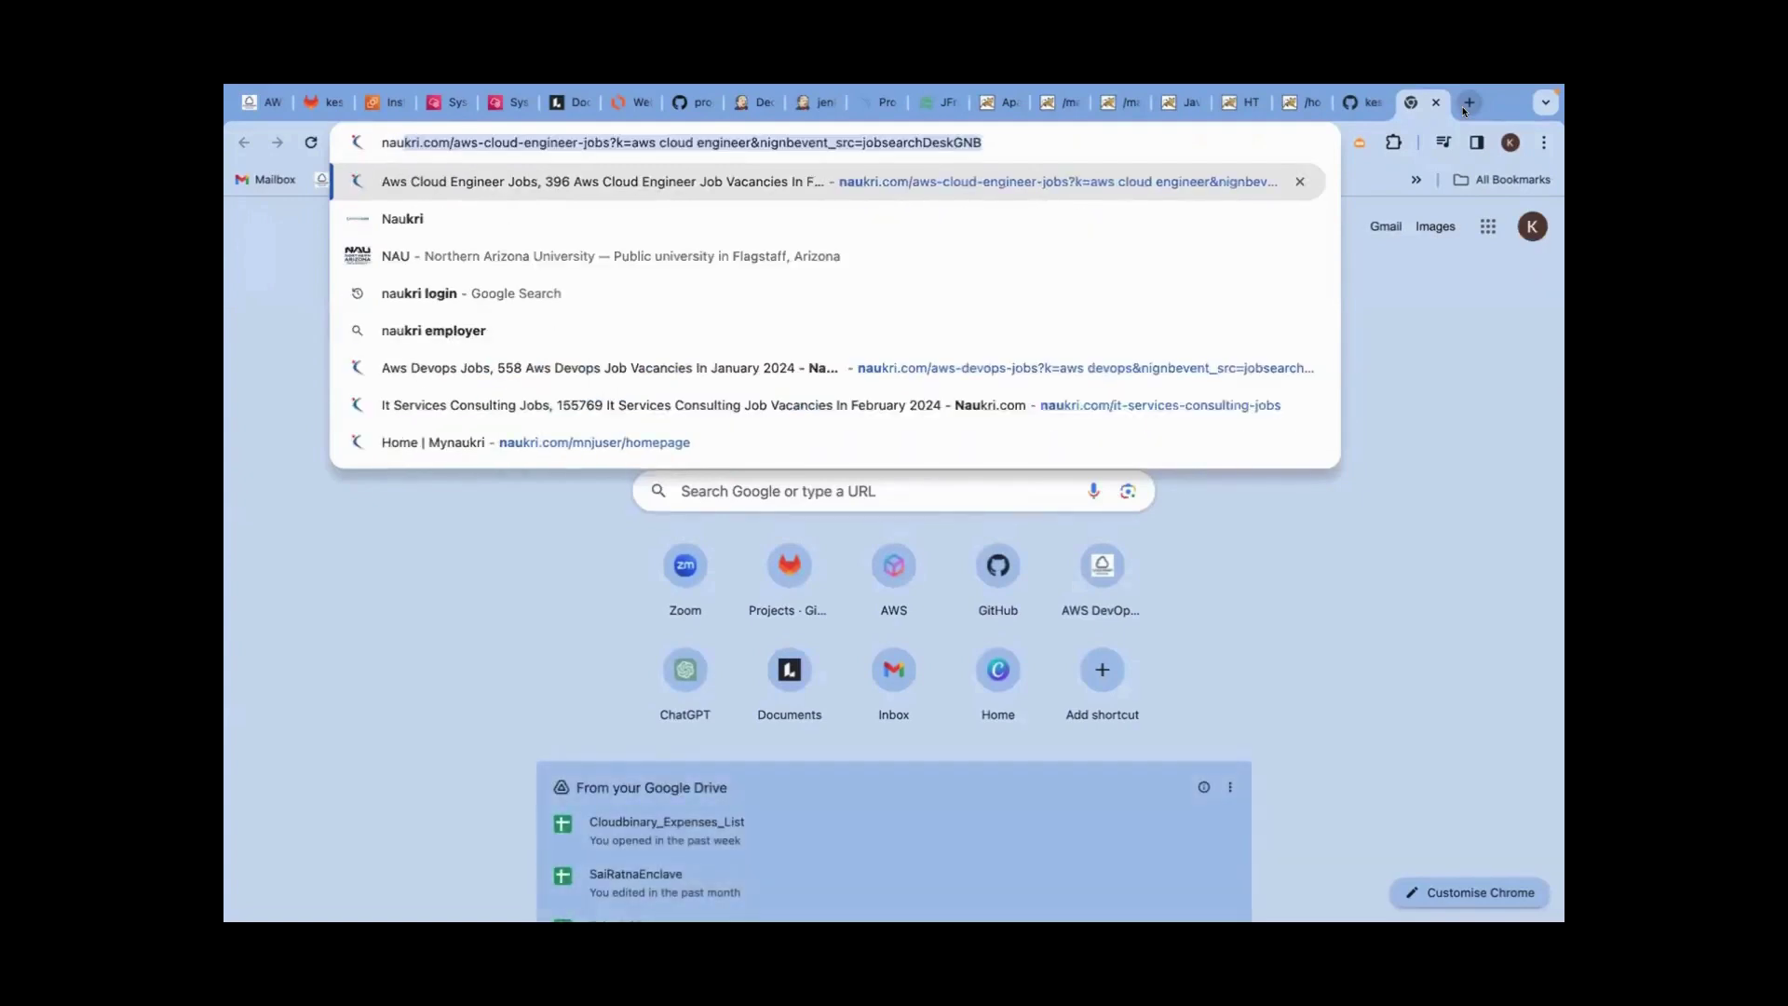
key(Return)
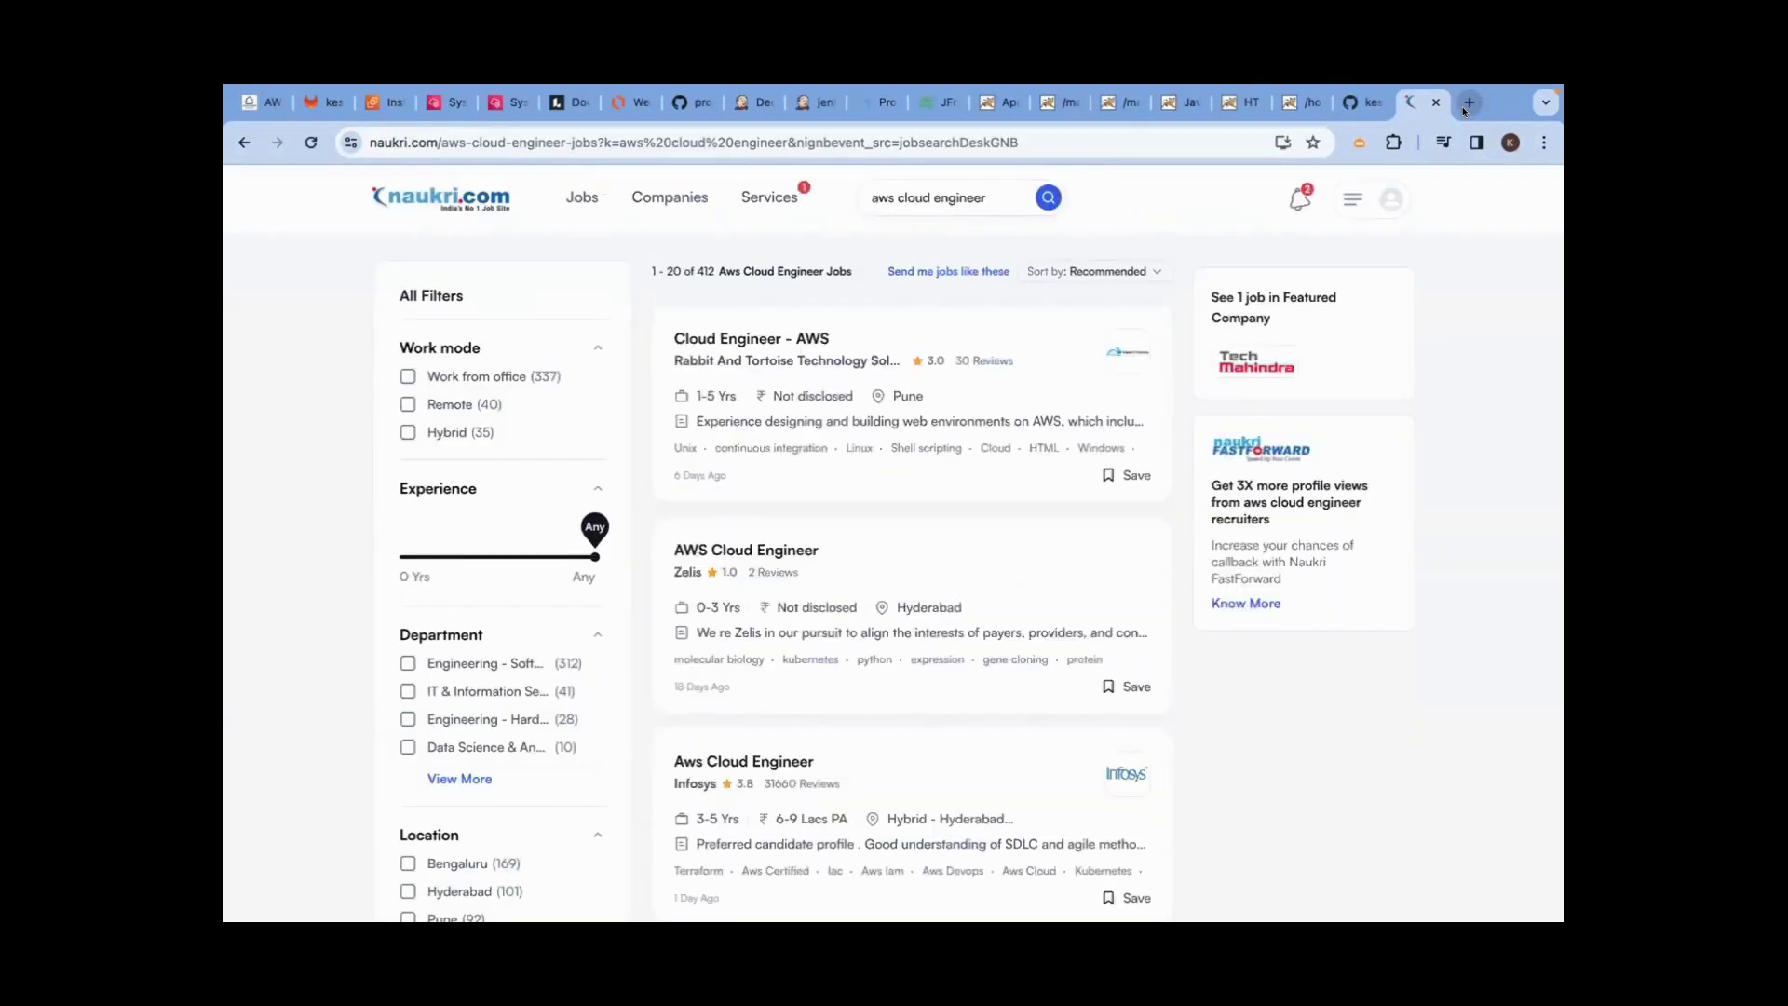
- Open the Cloud Engineer - AWS listing and the AWS Cloud Engineer listing from Zelis in separate new tabs
right_click(786, 336)
click(867, 345)
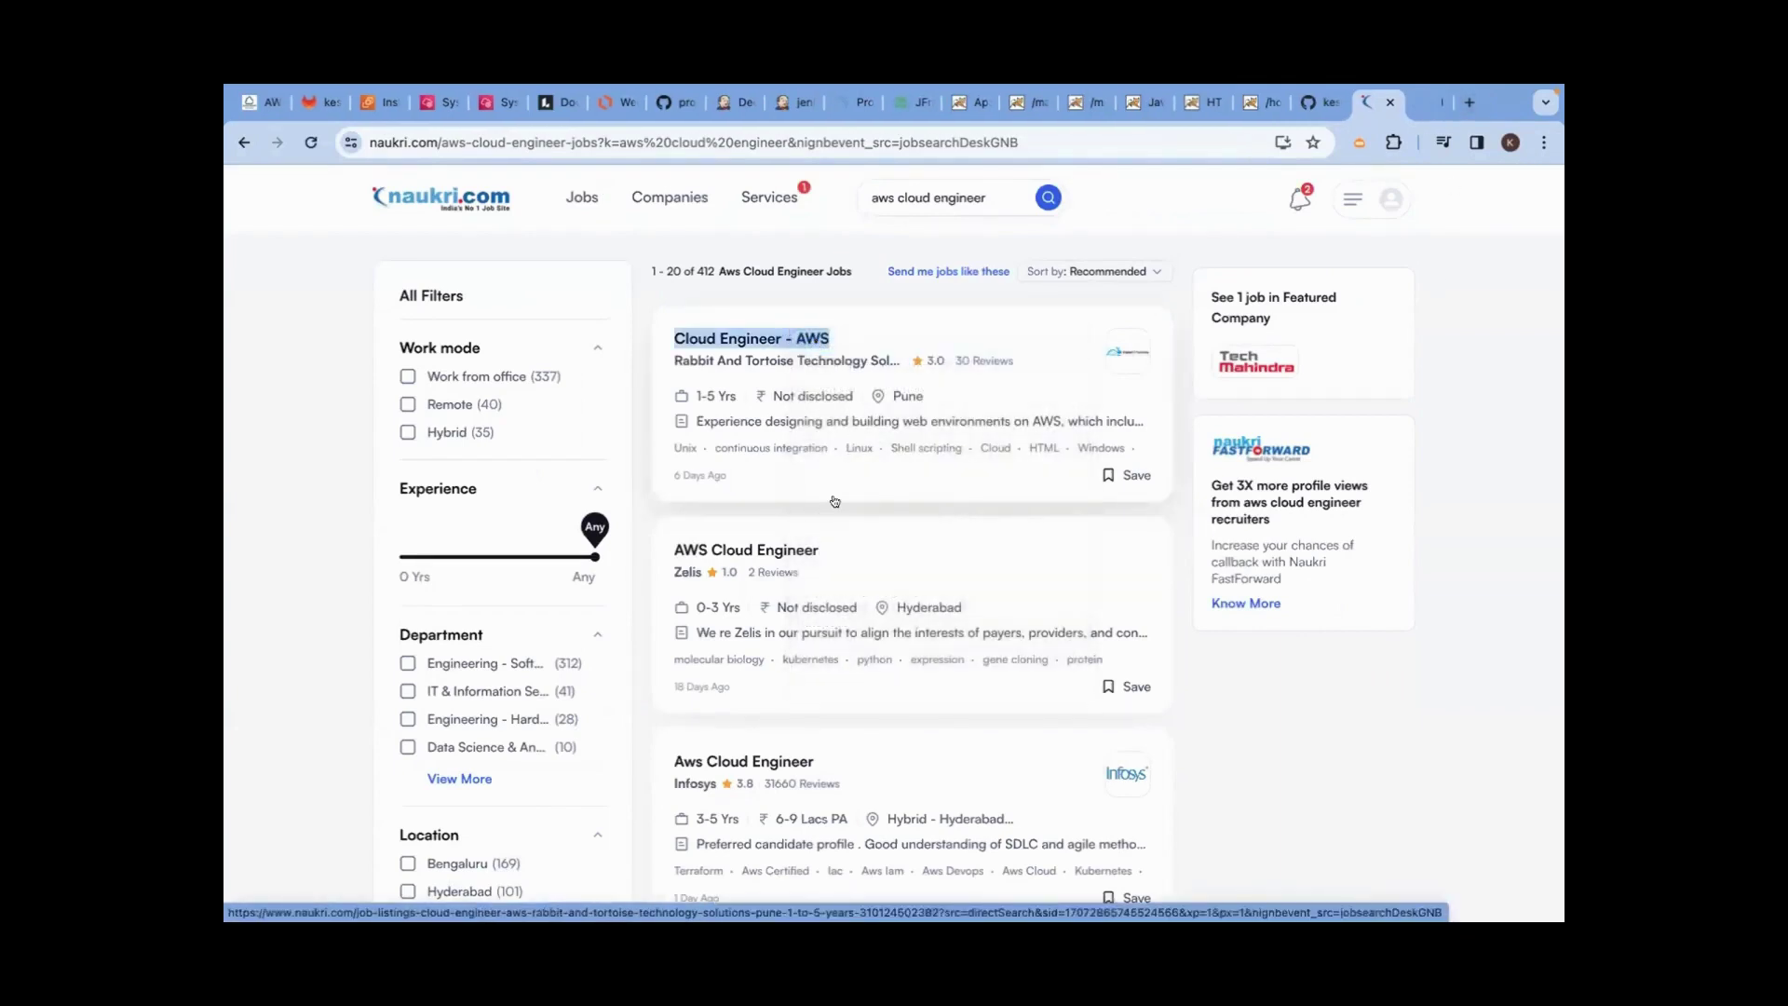
right_click(783, 552)
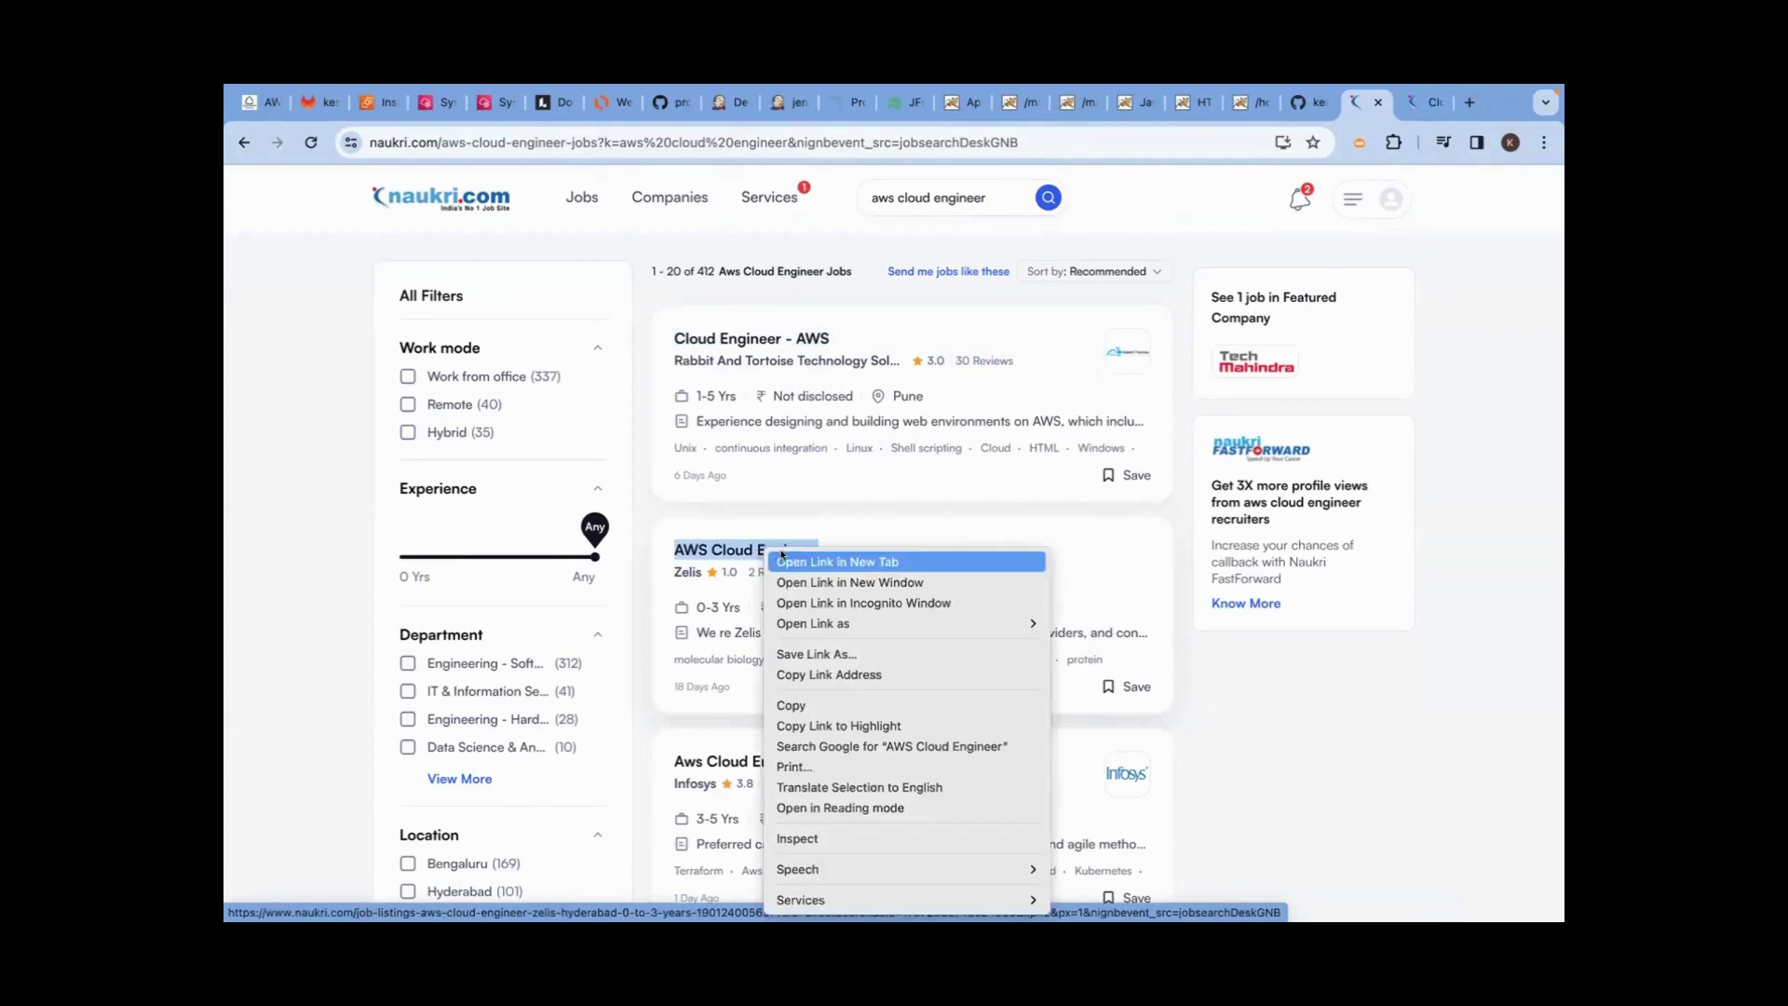
click(787, 562)
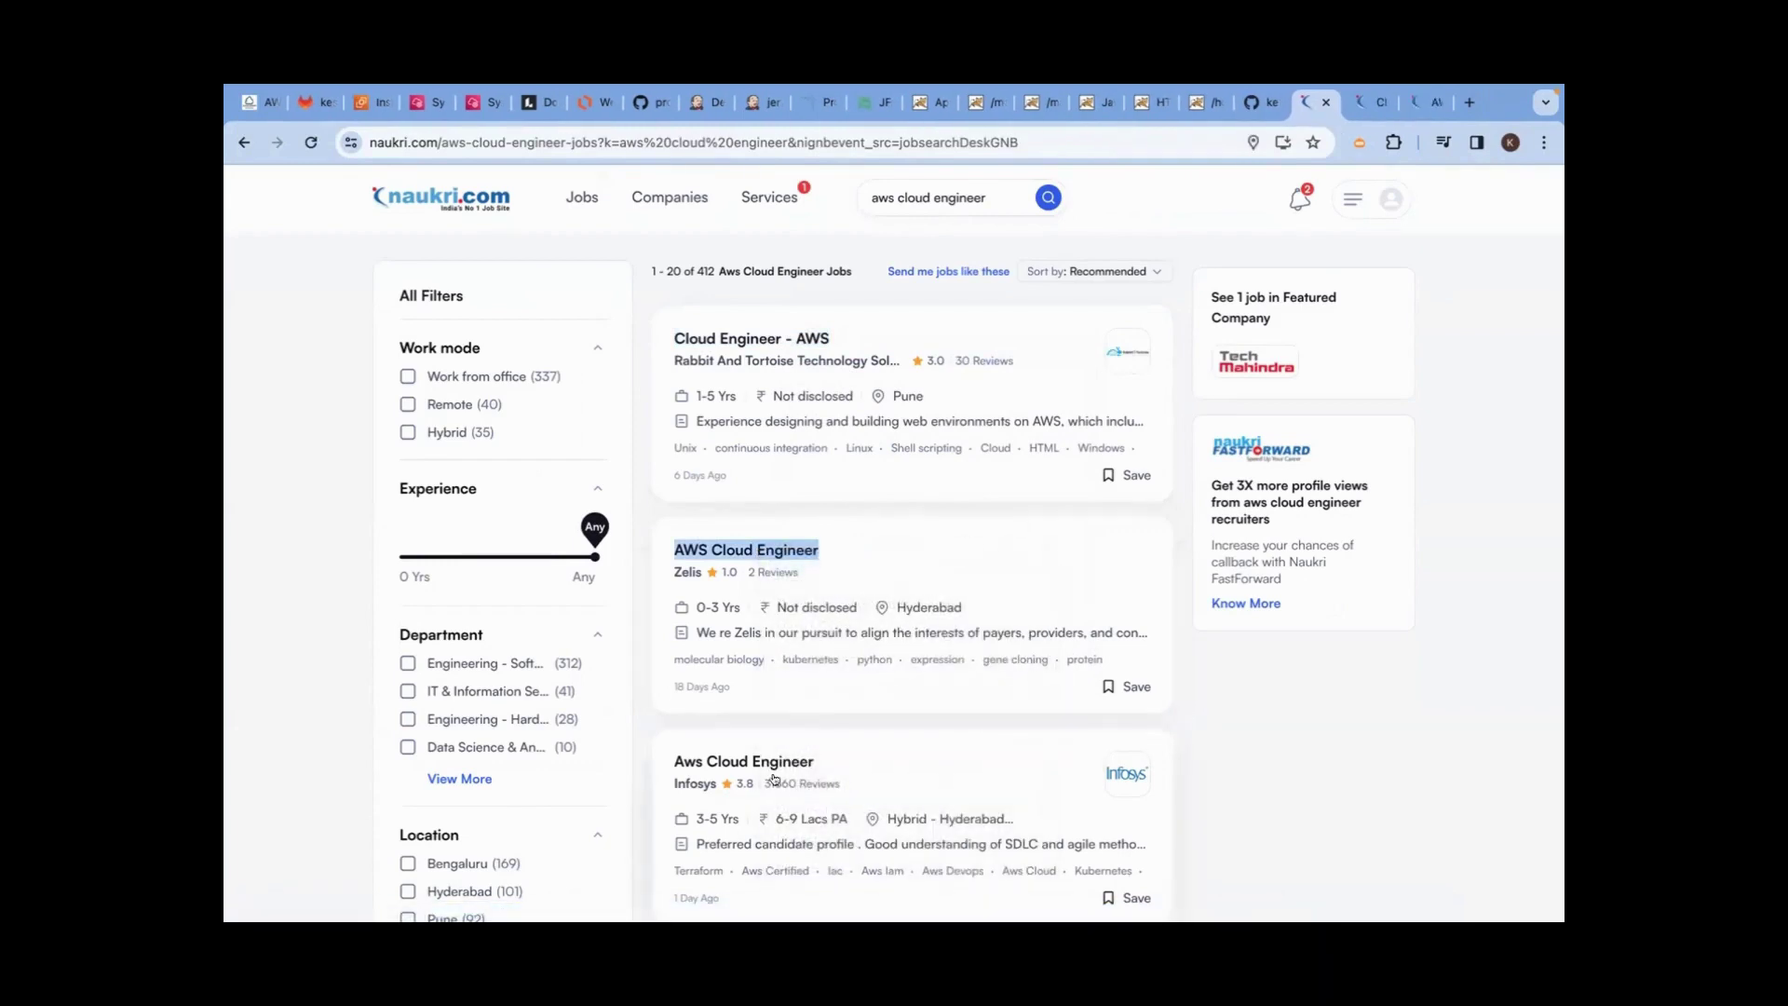
- View the Cloud Engineer - AWS posting and examine its role category and its undergraduate and postgraduate education requirements
click(1382, 114)
scroll(652, 559, down, 5)
drag(486, 692, 529, 689)
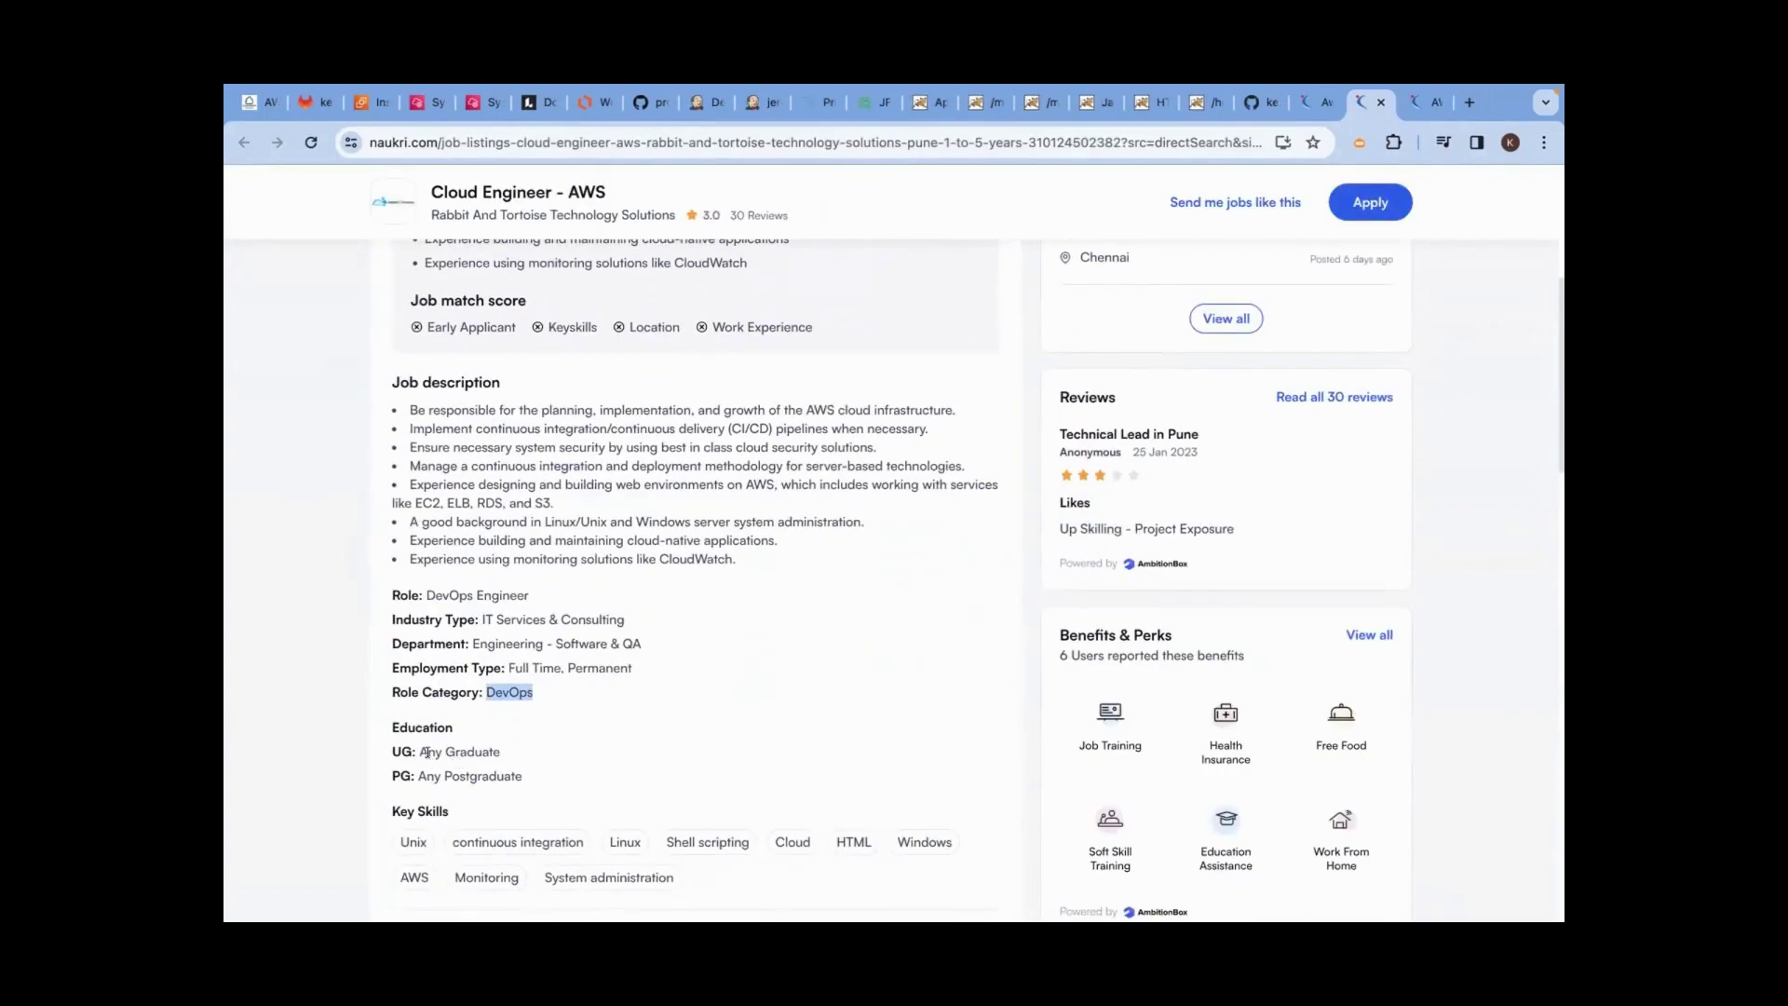
drag(420, 751, 536, 770)
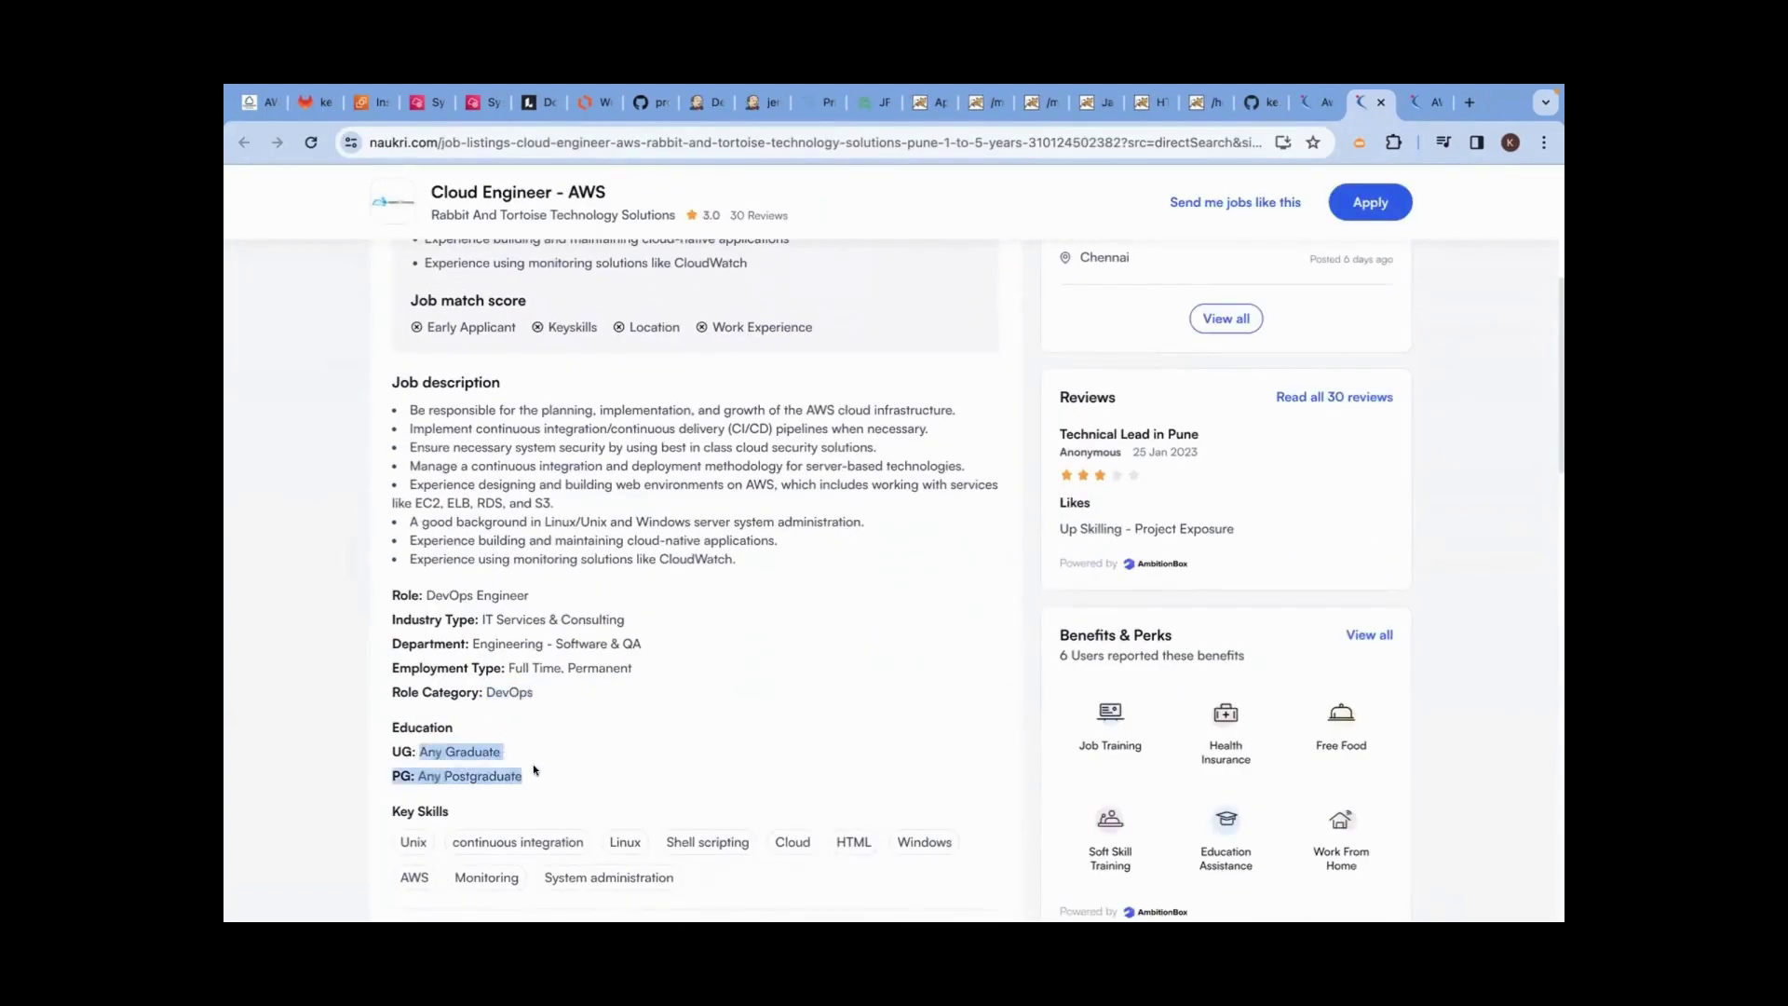
scroll(724, 585, up, 1)
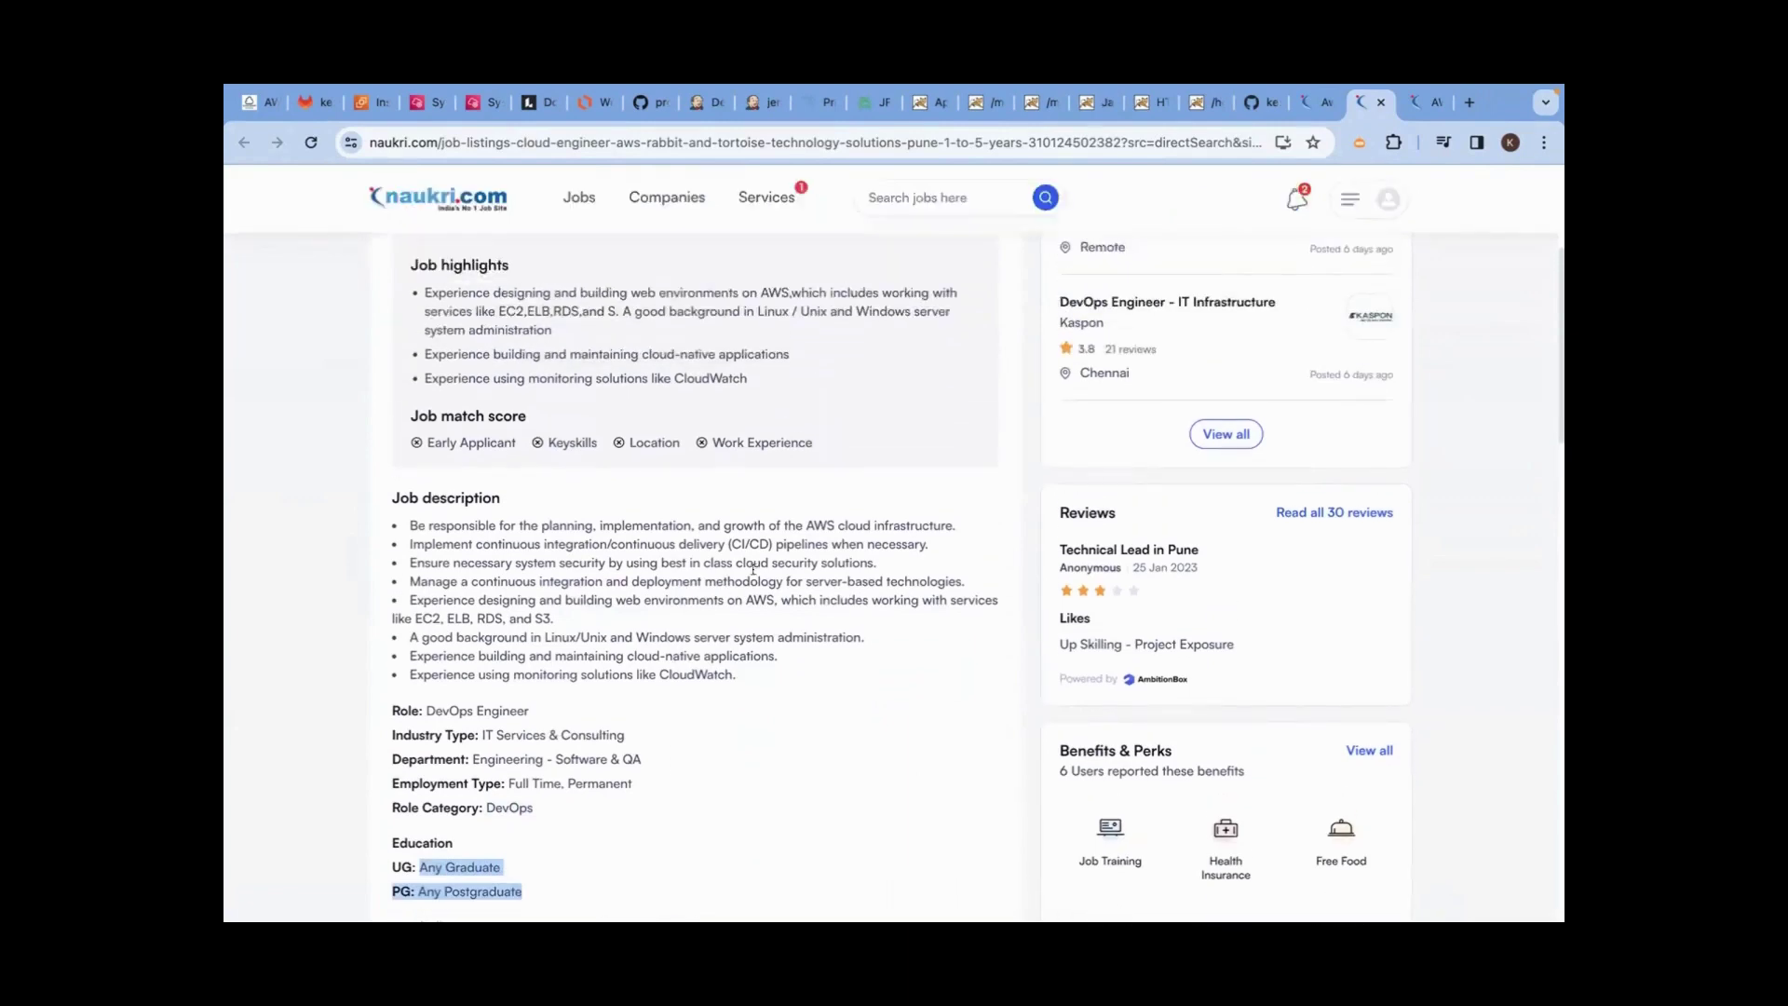
click(753, 569)
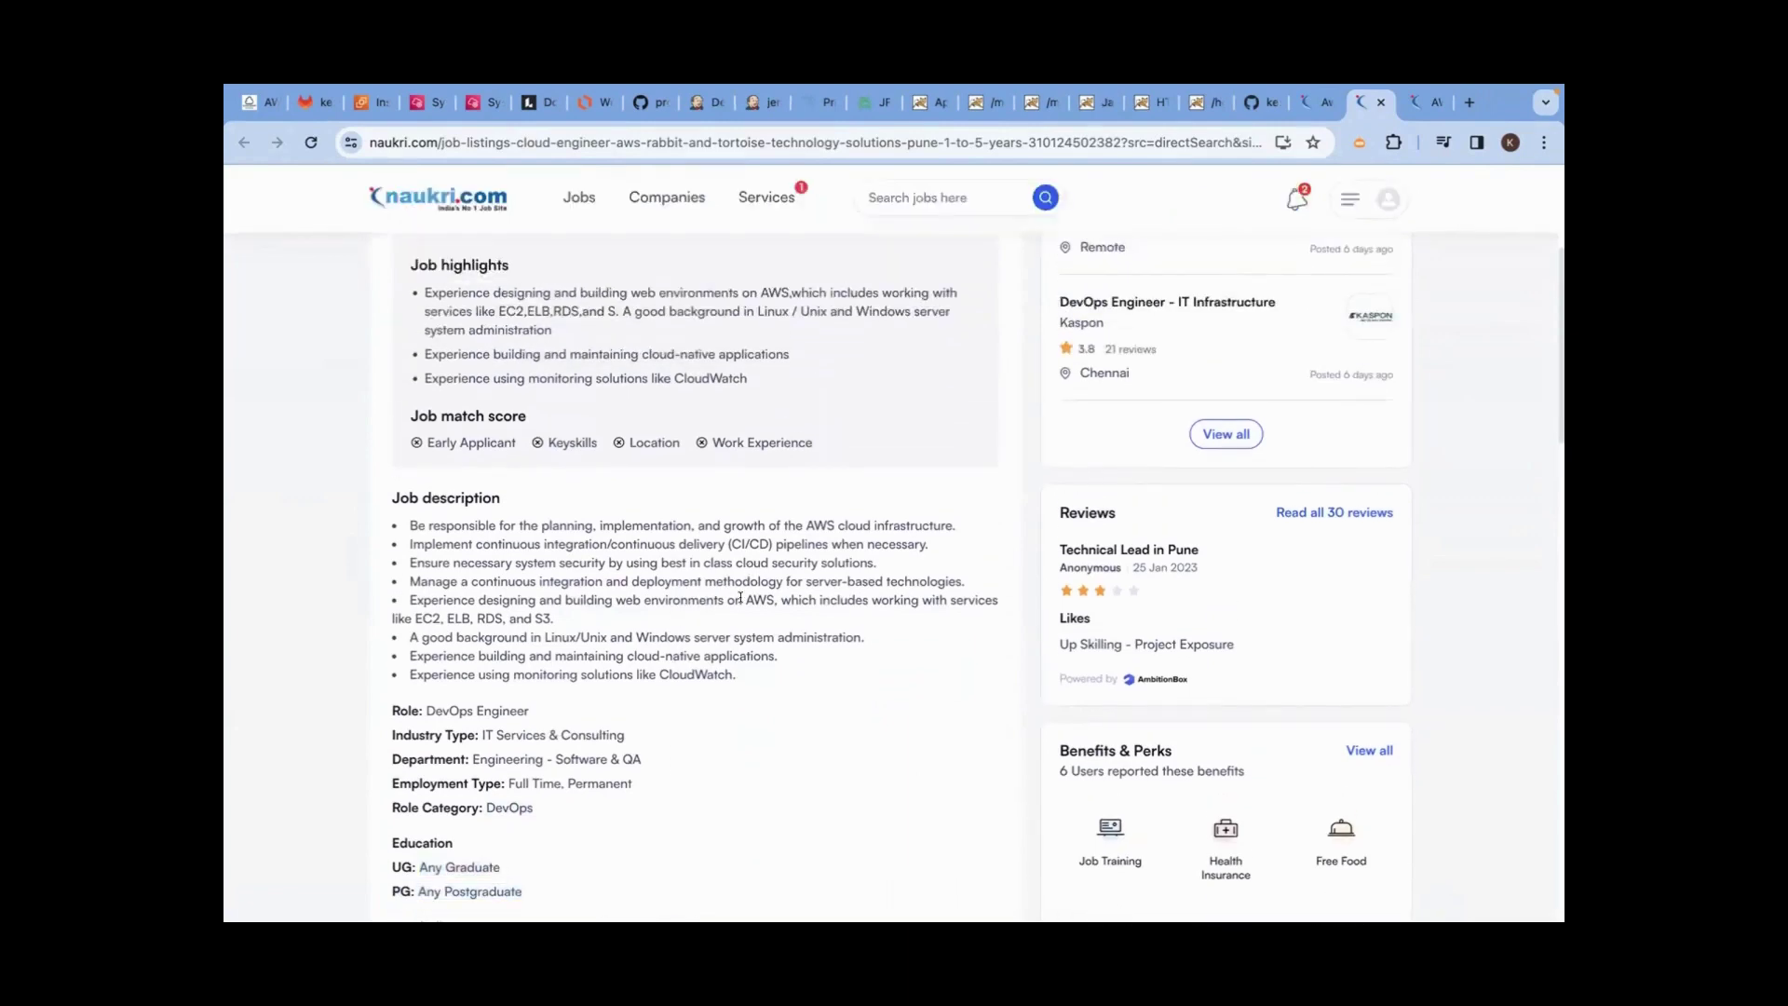
- Highlight the AWS, EC2 and CI/CD terms in the posting's job description
drag(745, 600, 770, 598)
drag(416, 619, 438, 616)
drag(728, 544, 769, 542)
double_click(758, 600)
drag(730, 544, 777, 543)
- Go to the EC2 Instances list filtered to running instances and clear the selection of all instances
click(363, 103)
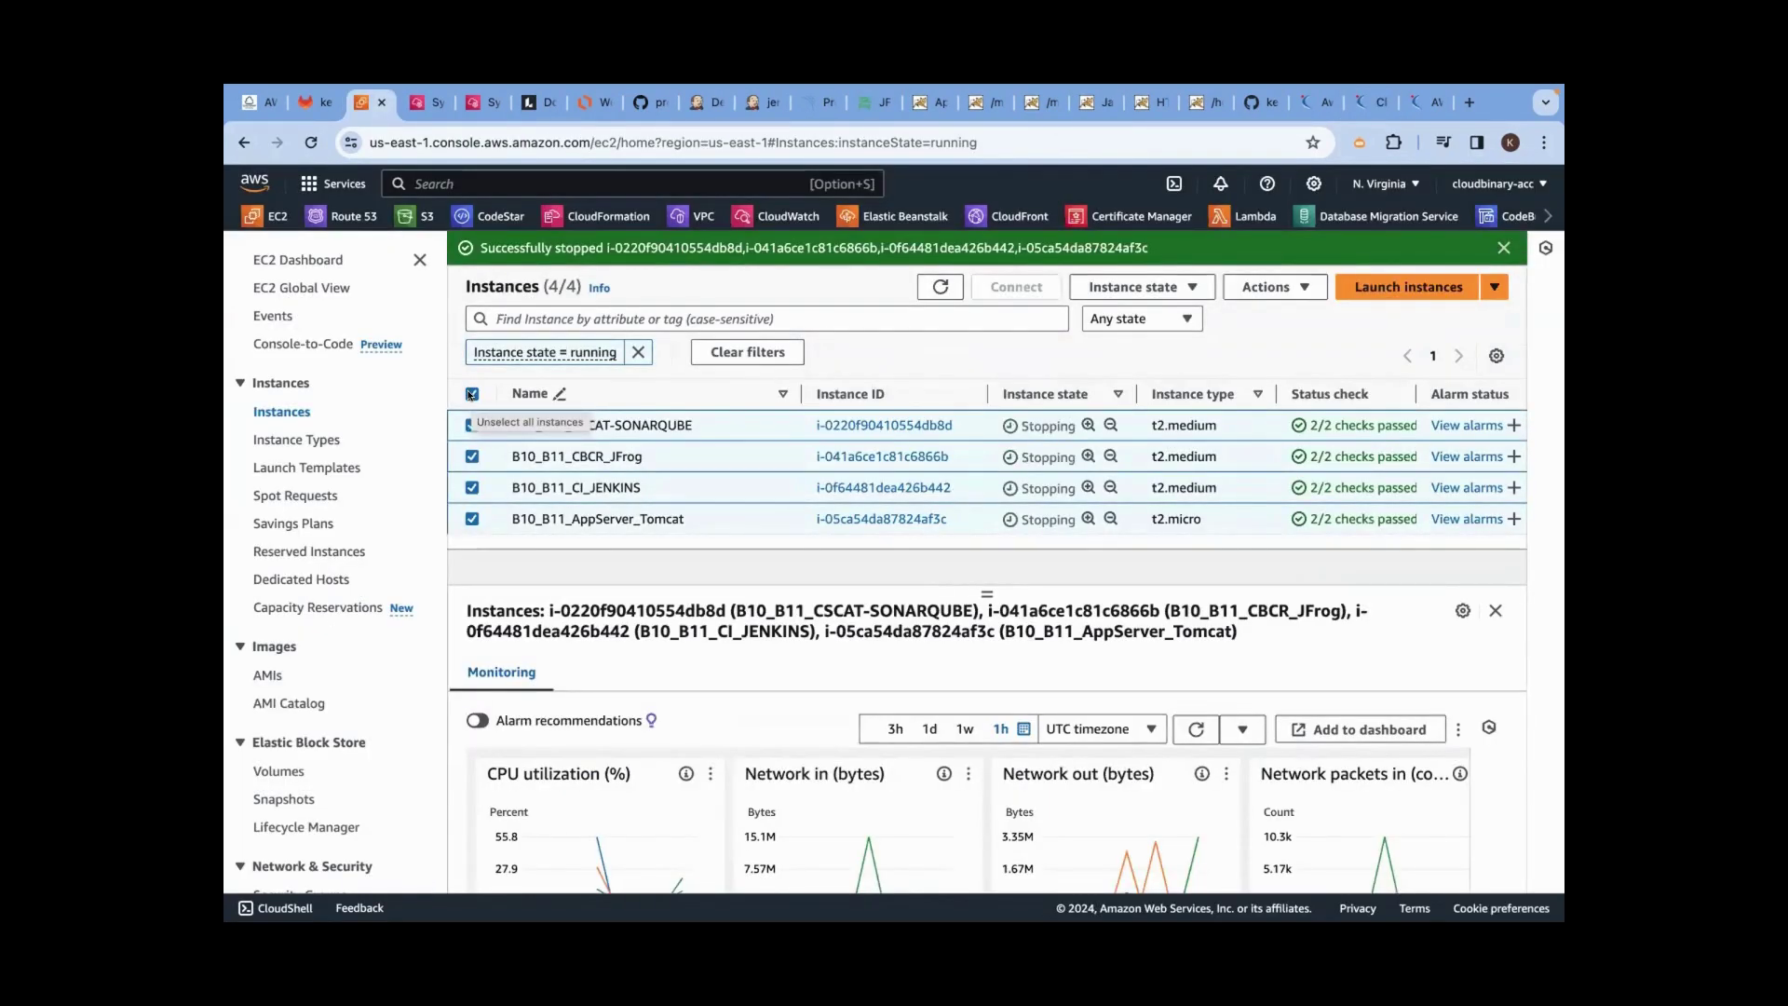
click(471, 395)
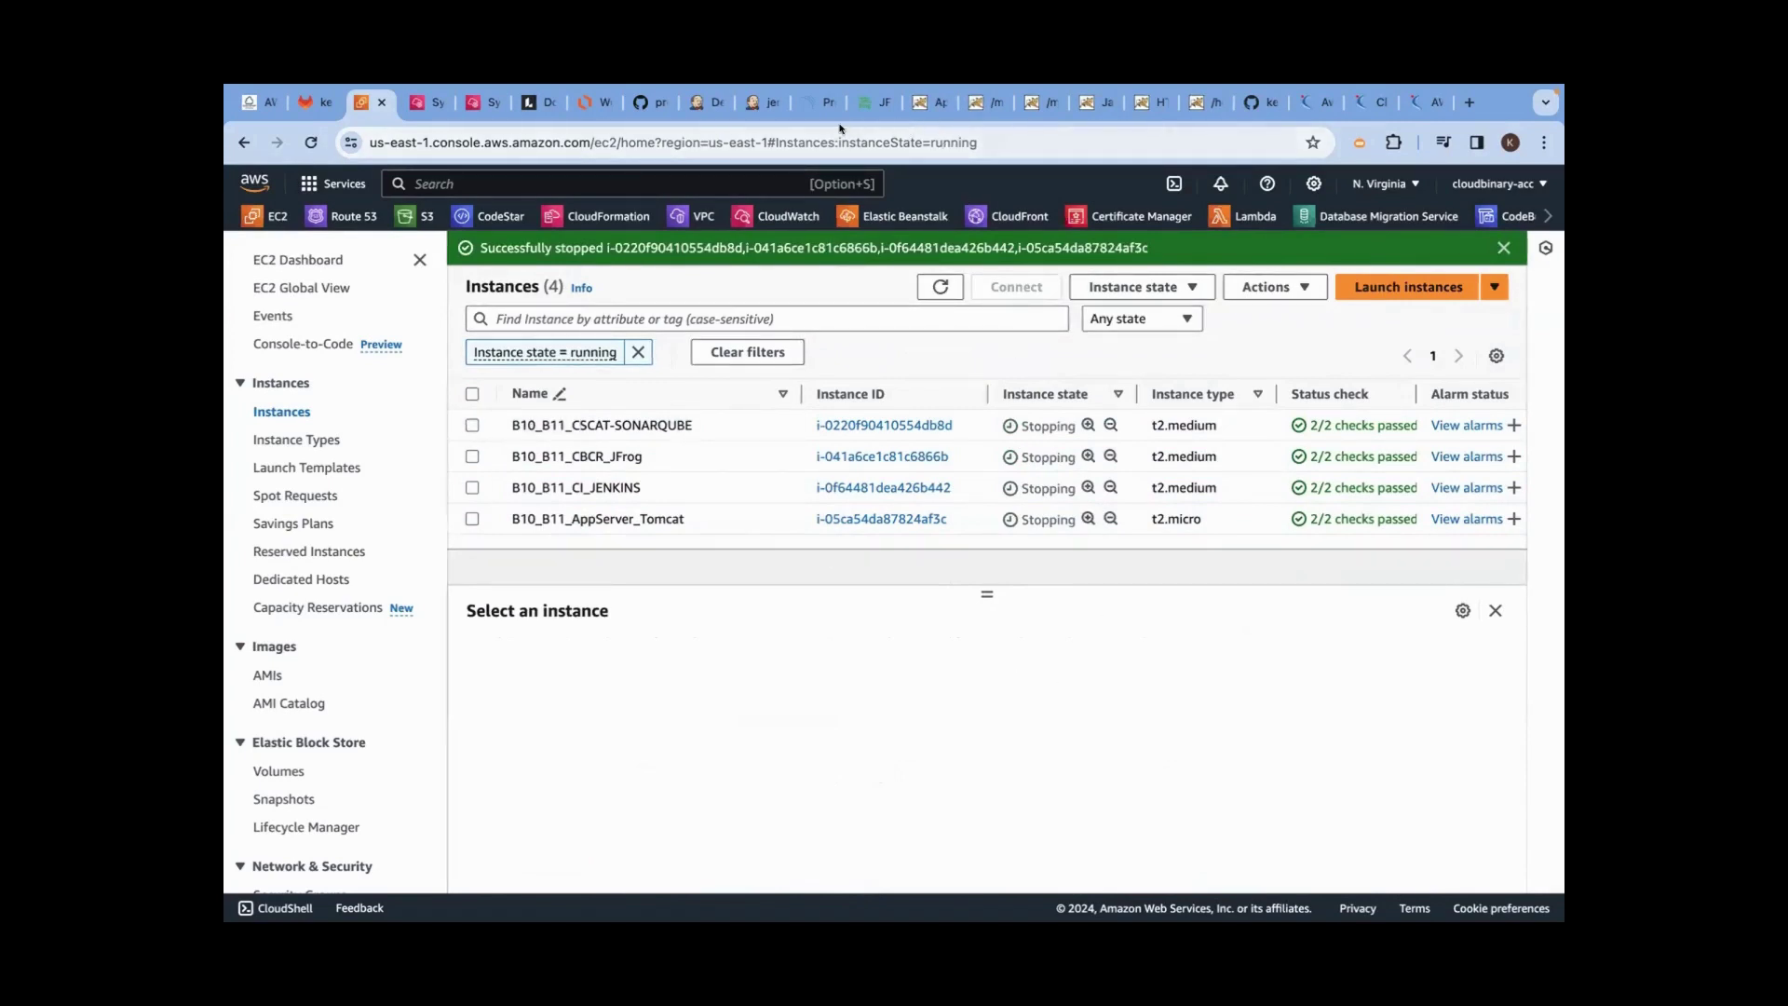
- Close the Jenkins Dec_1 pipeline tab and the neighbouring server tabs
click(708, 102)
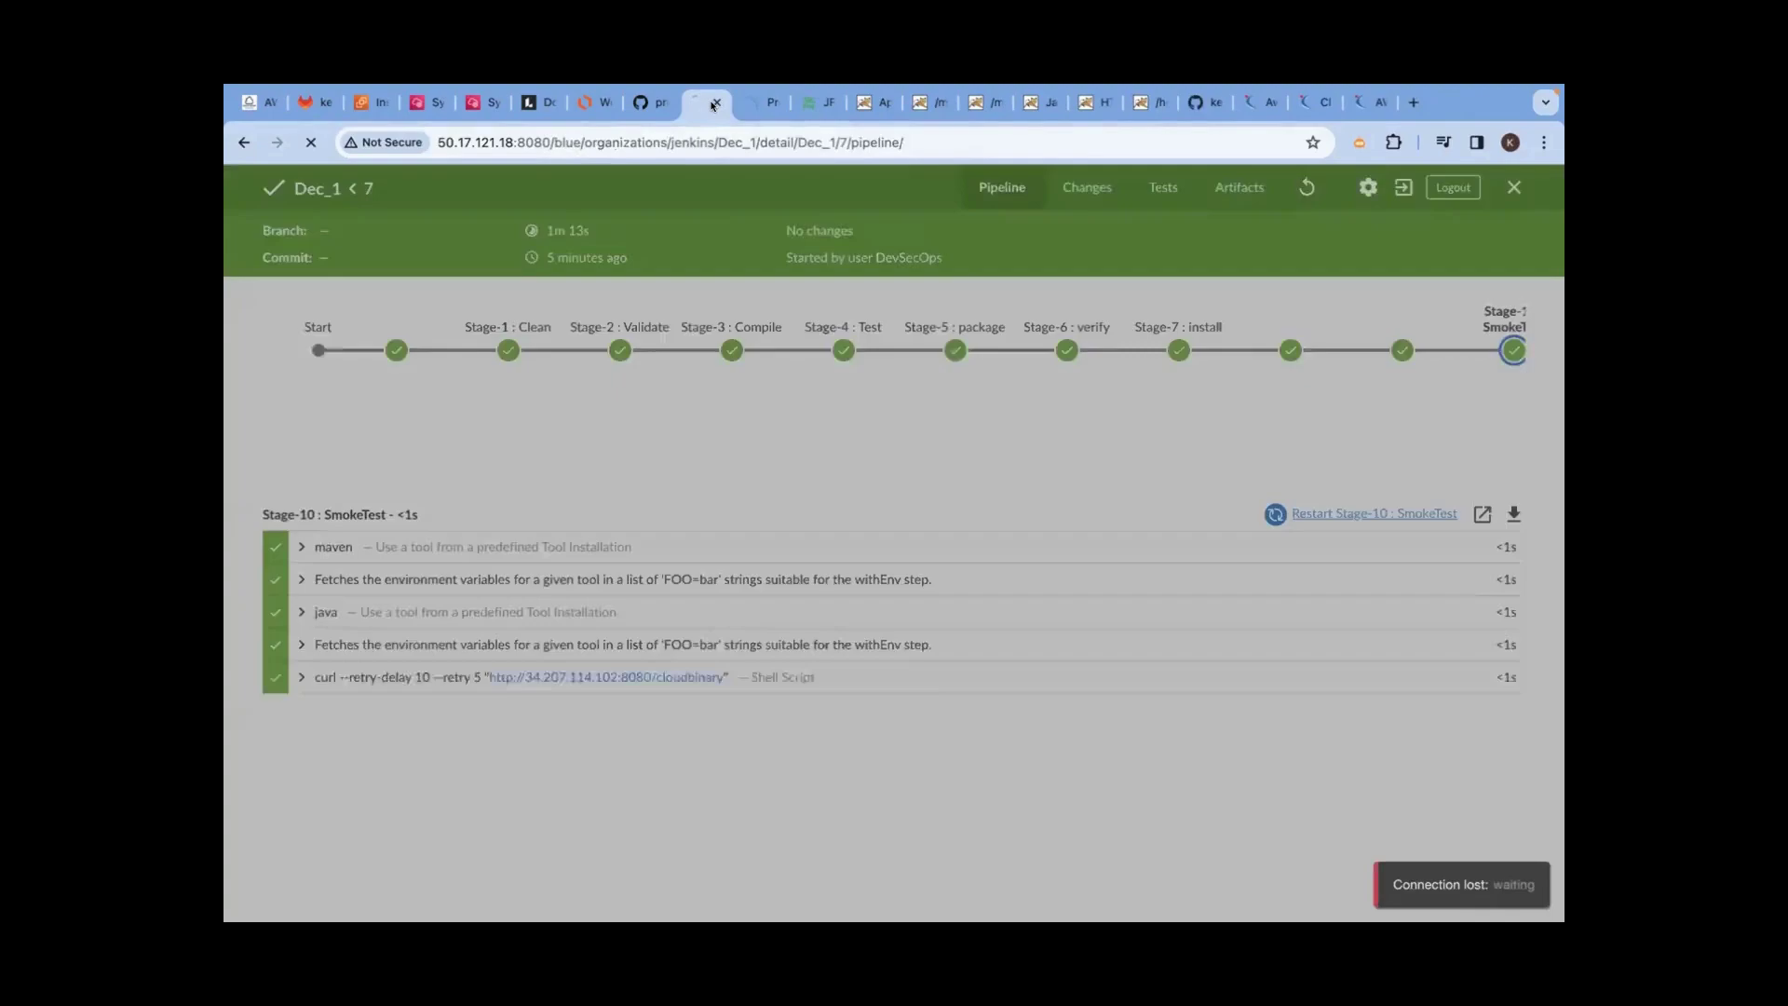
click(714, 103)
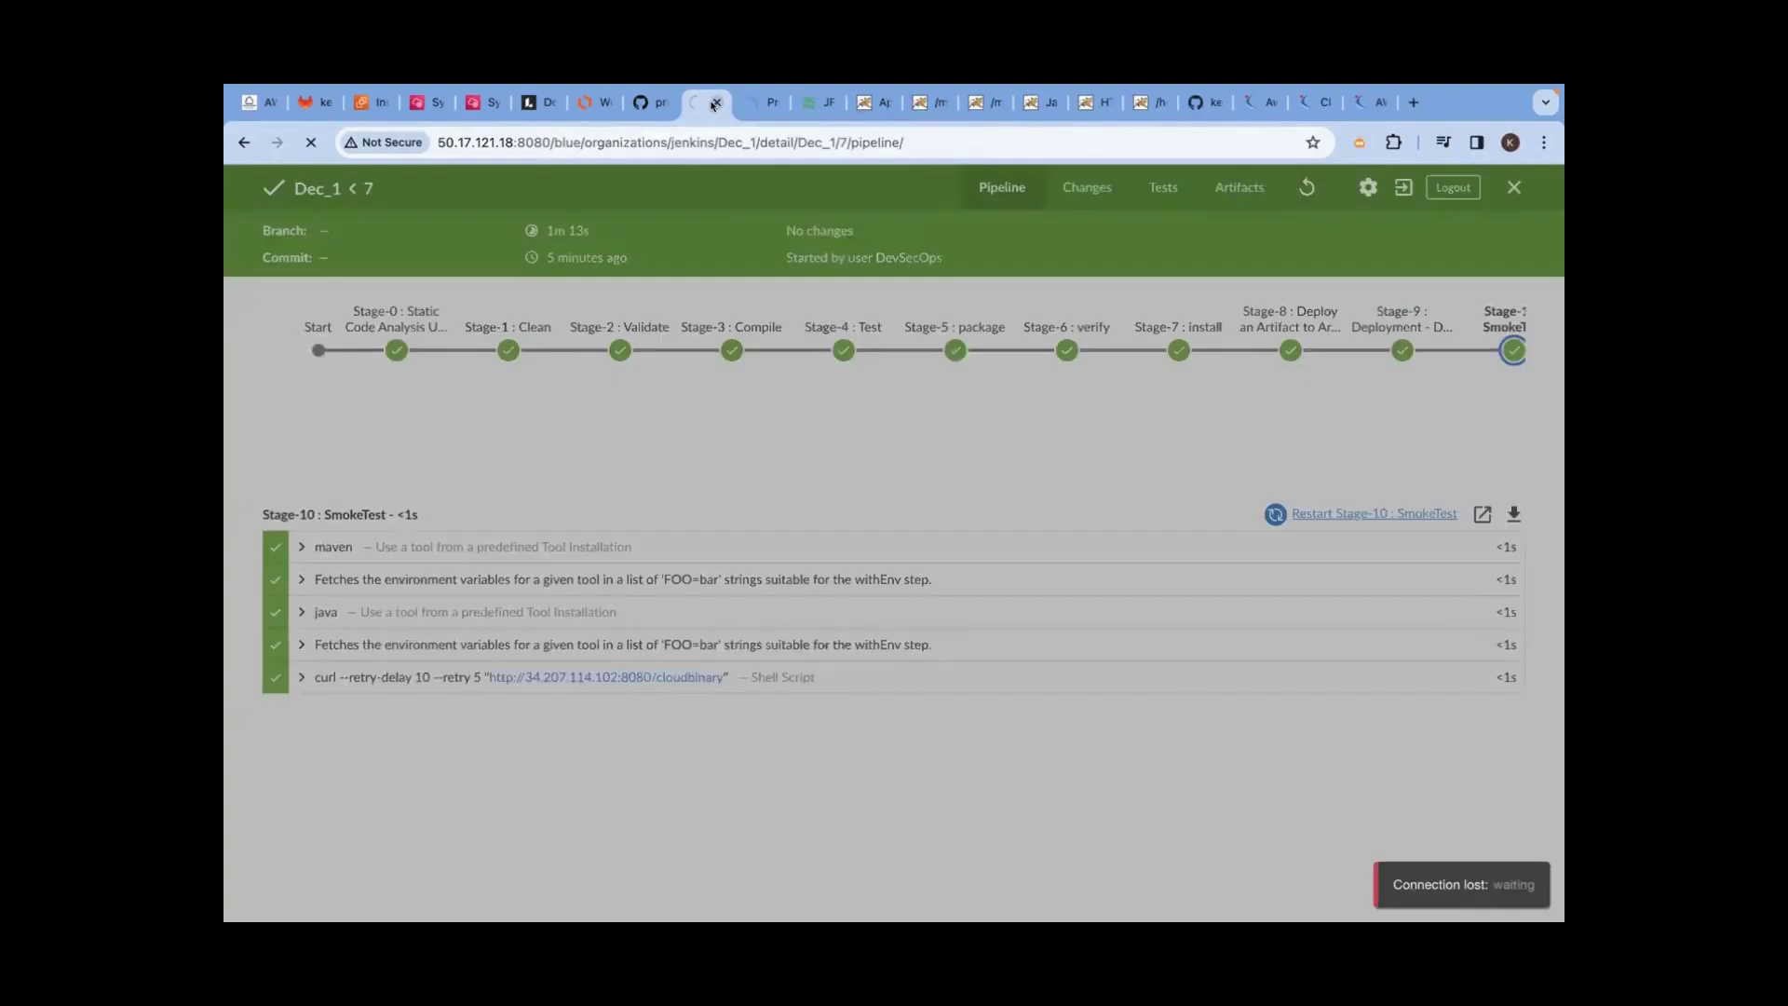
click(715, 102)
click(714, 102)
click(714, 103)
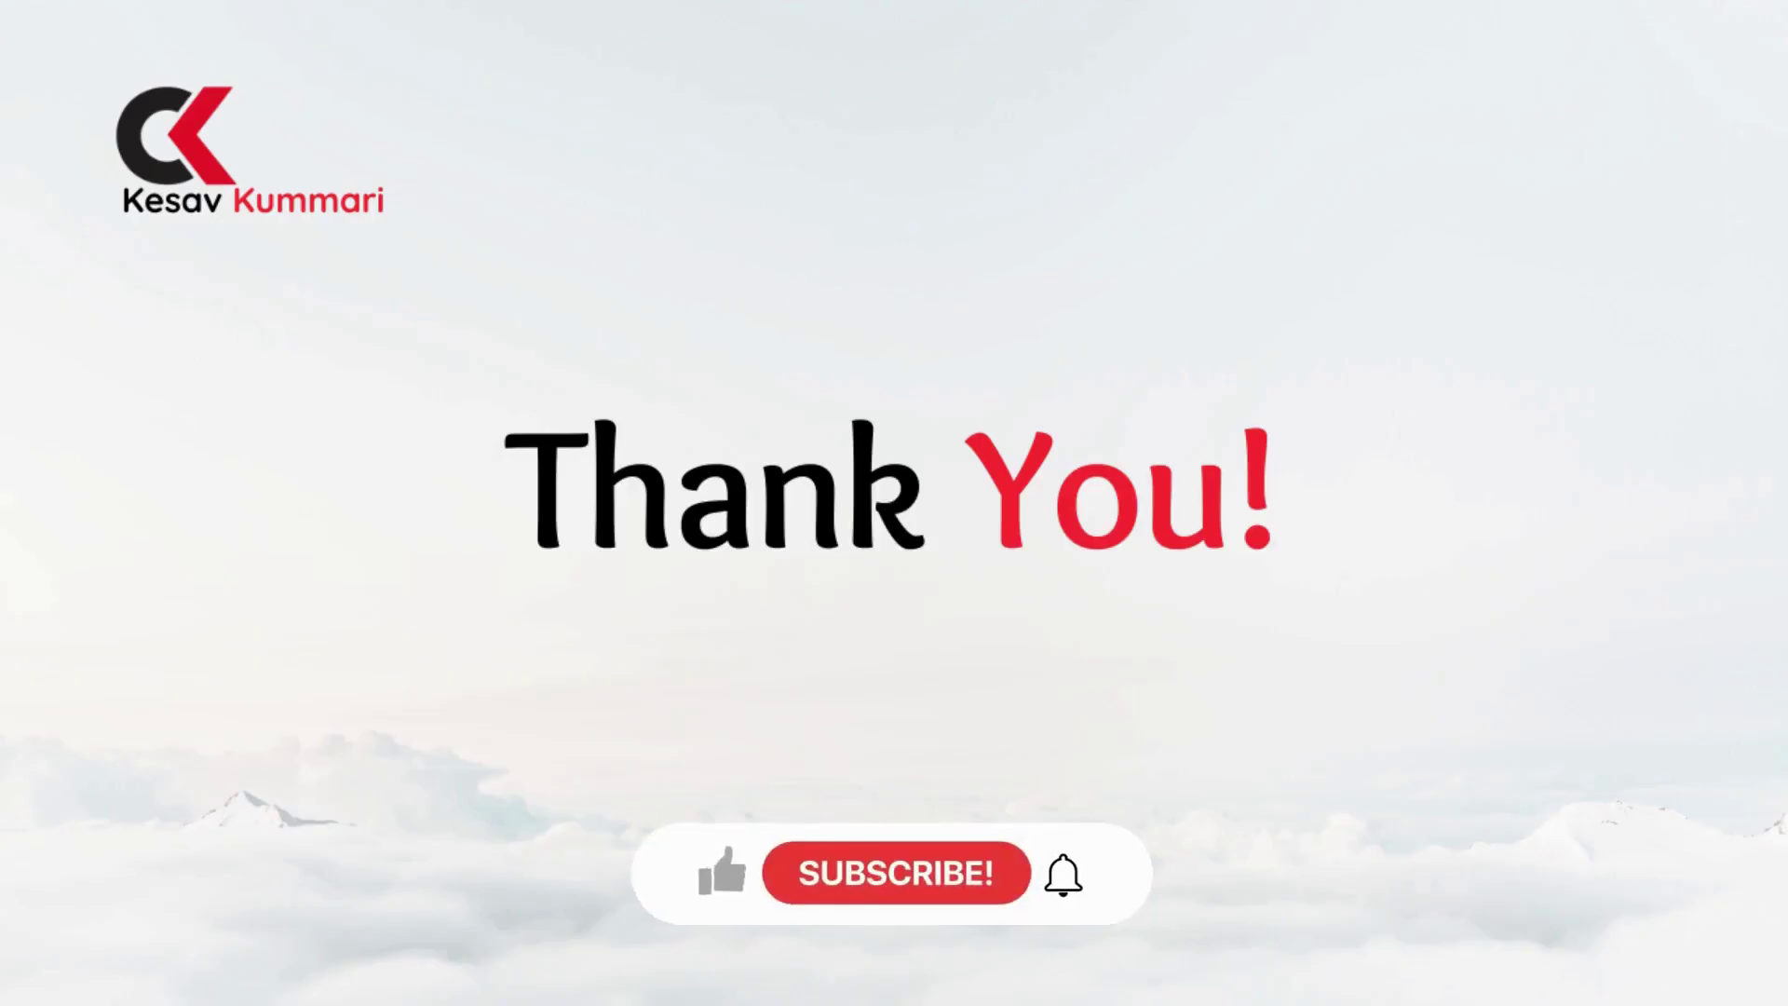